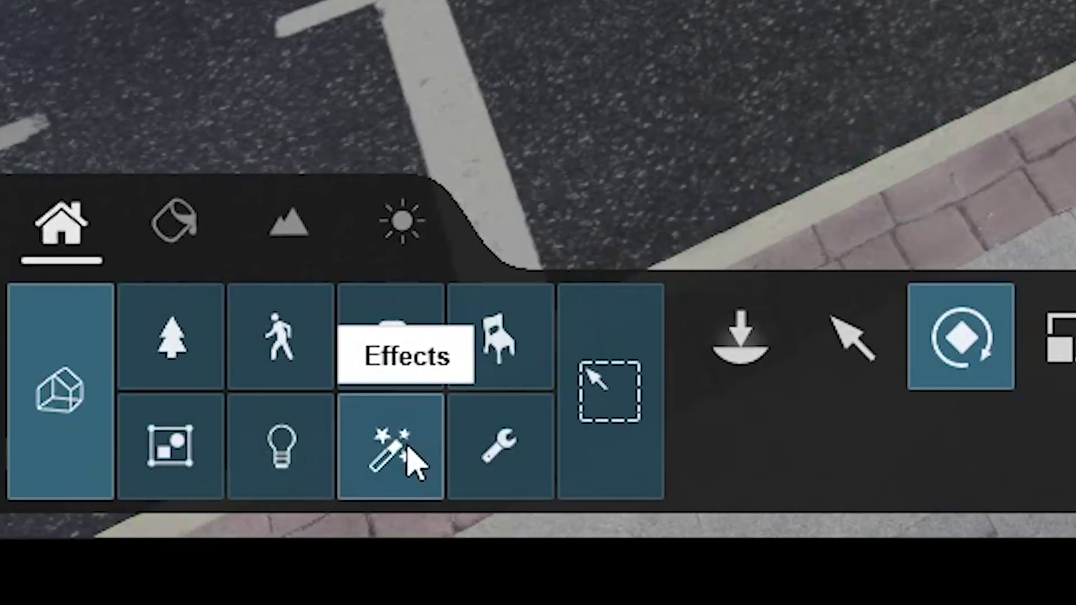
Place a Bicycle 001 decal from the Decals effects onto the paved sidewalk beside the street.
click(413, 461)
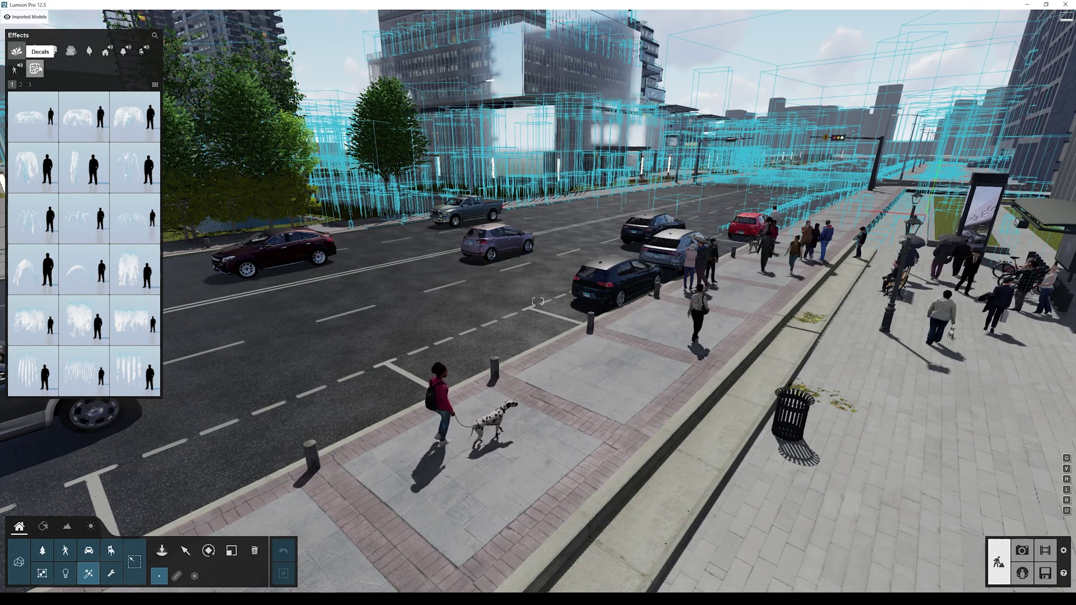
click(36, 68)
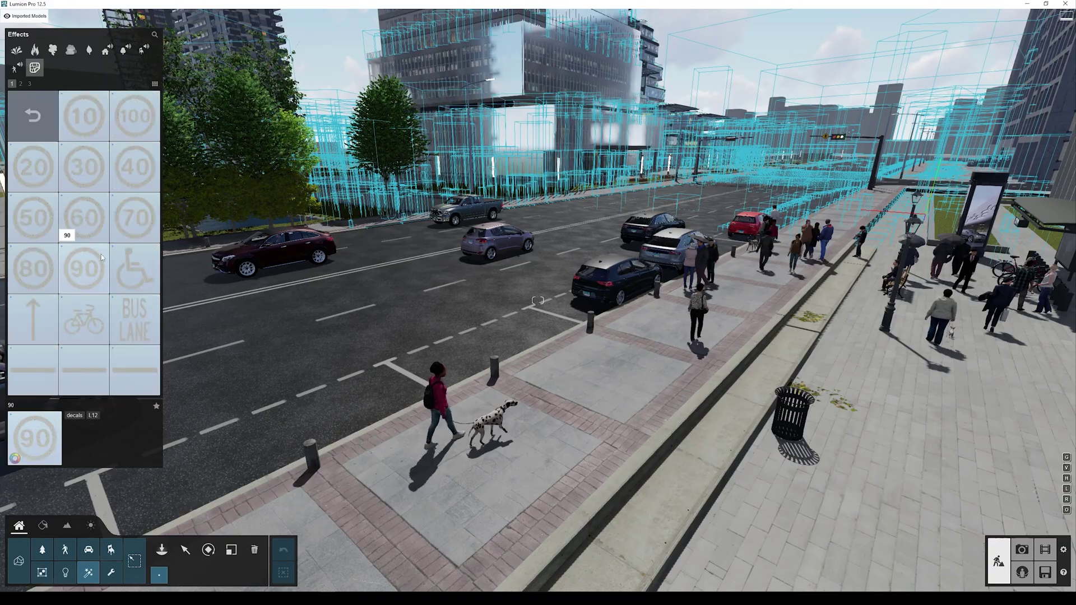
click(84, 319)
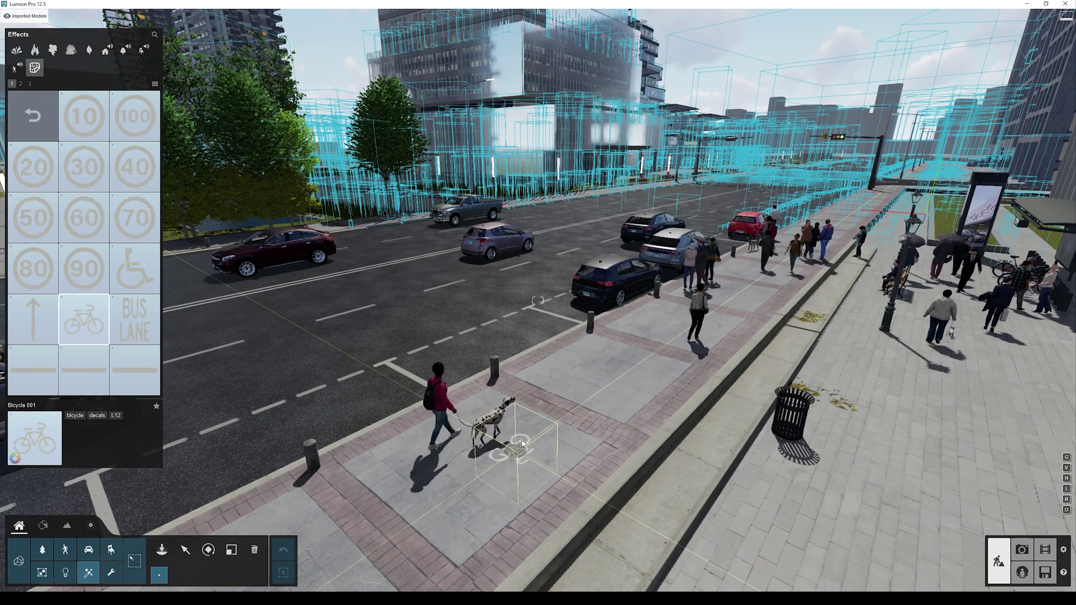
click(569, 377)
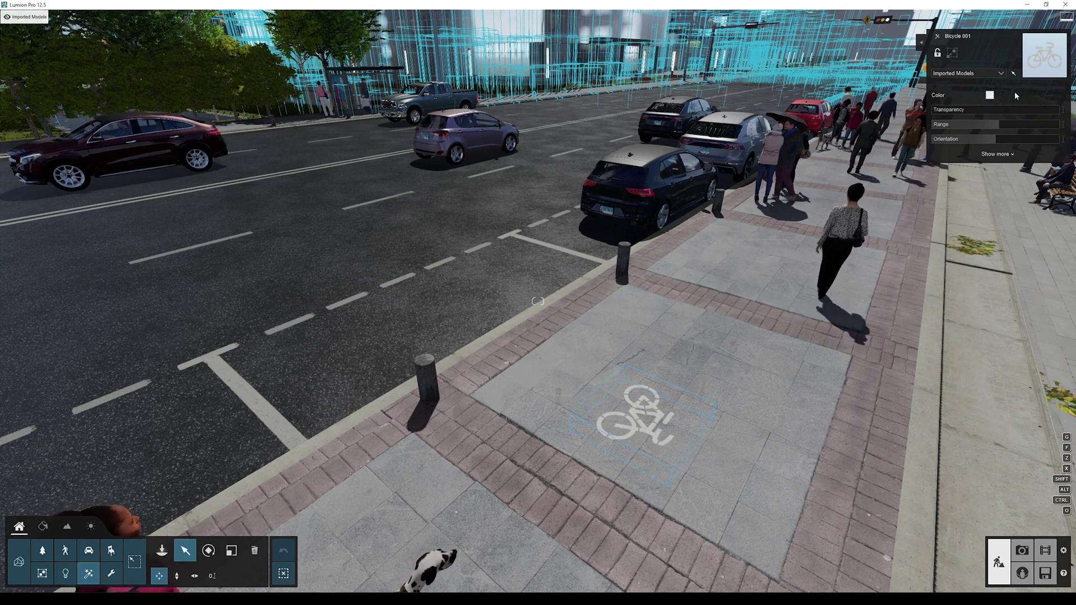
Tint the bicycle decal blue-grey, shorten its projection range and rotate it on the paving.
click(990, 95)
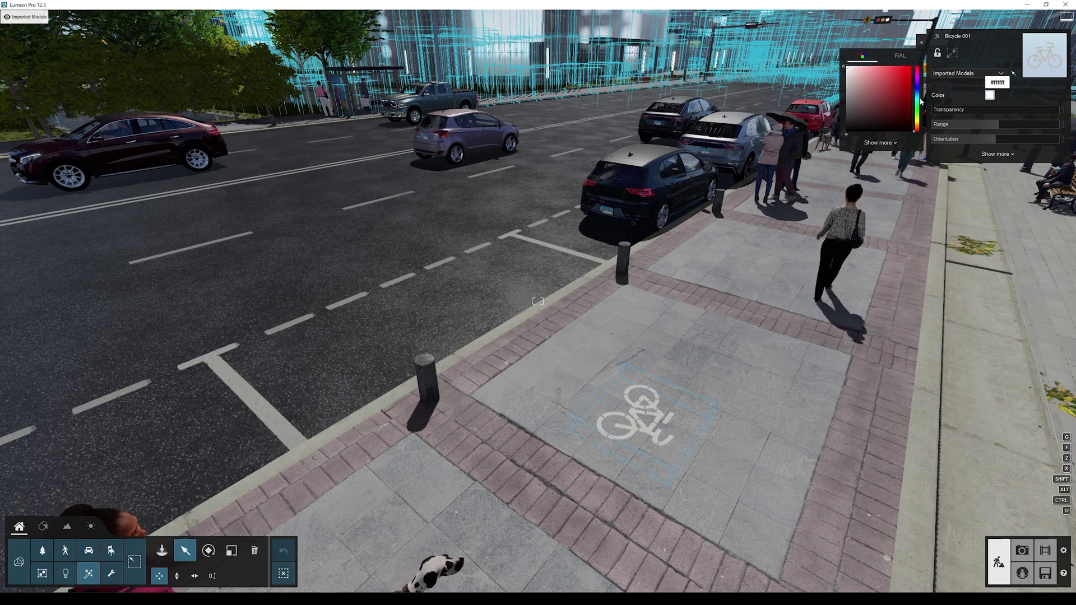
mouse_move(921, 101)
mouse_down()
mouse_move(918, 127)
mouse_move(918, 88)
mouse_up()
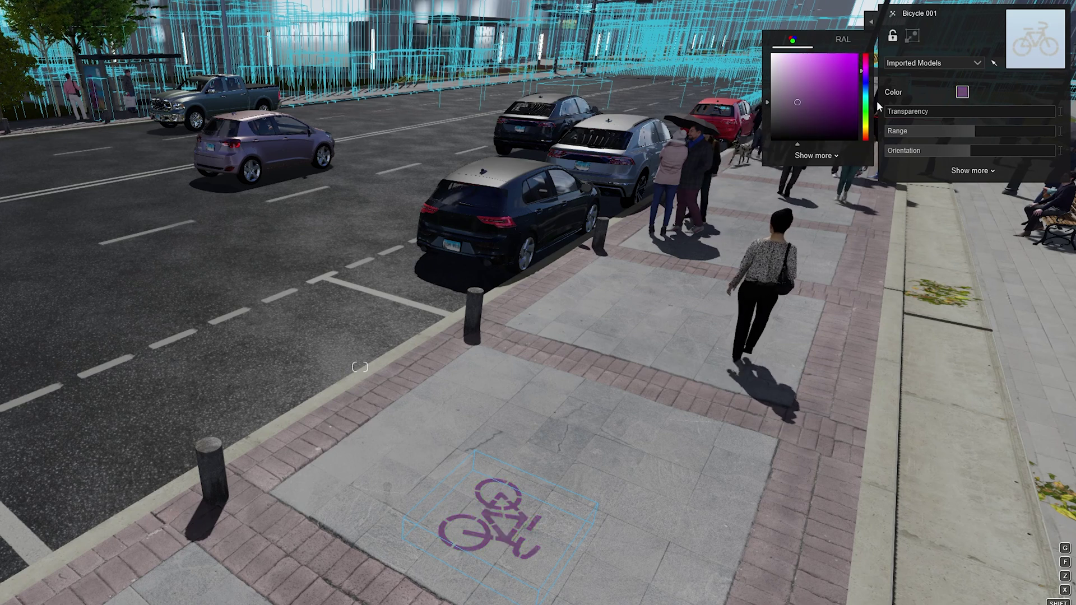
click(866, 93)
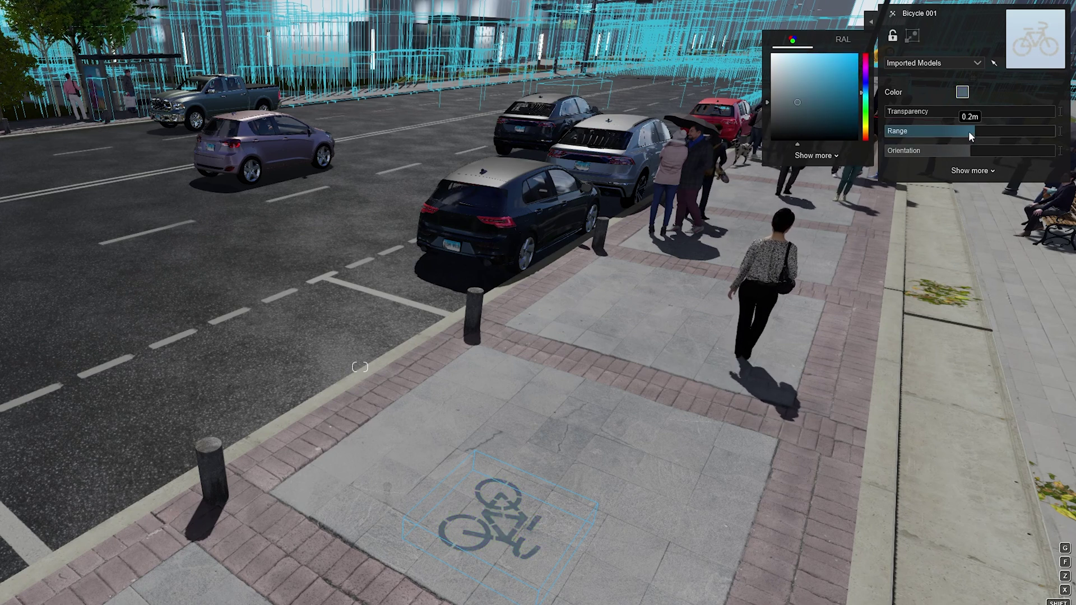
drag(970, 133, 943, 137)
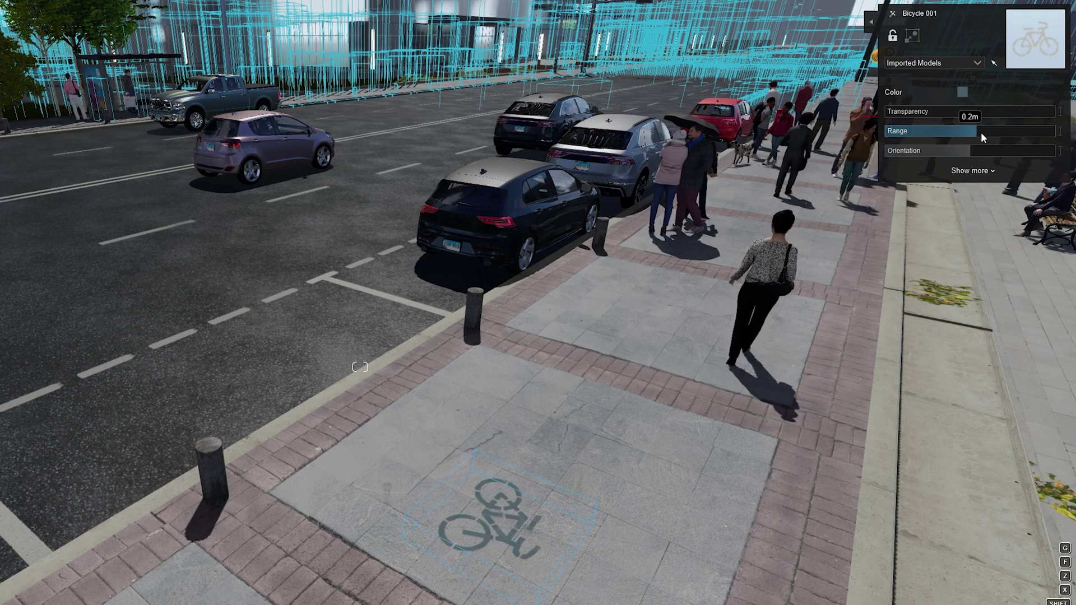
drag(963, 150, 1012, 150)
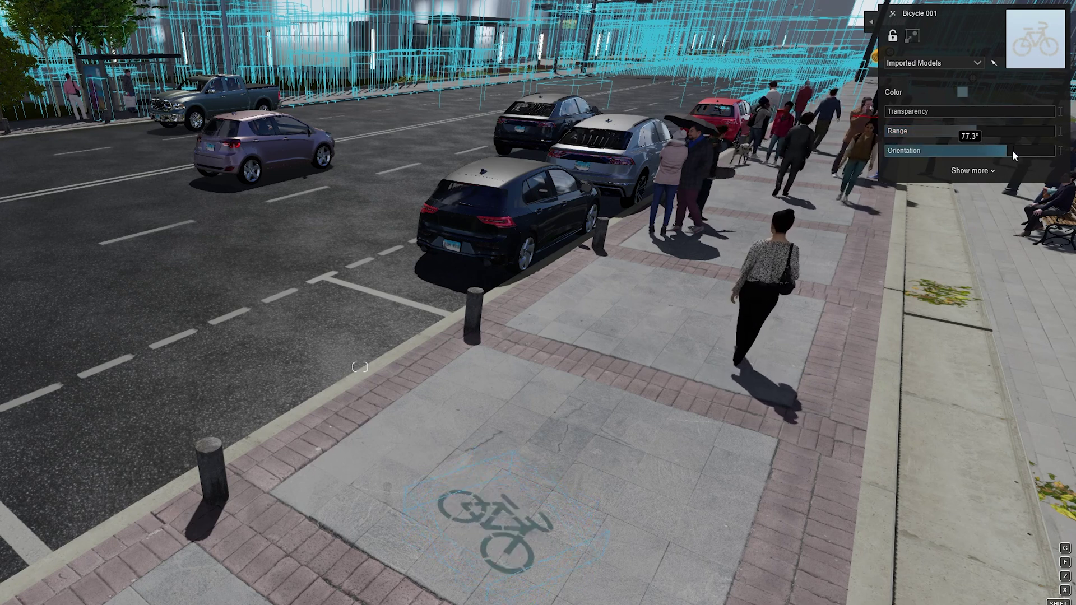
Flip the bicycle decal horizontally and vertically, and blend its colours fully into the paving.
click(991, 173)
click(965, 191)
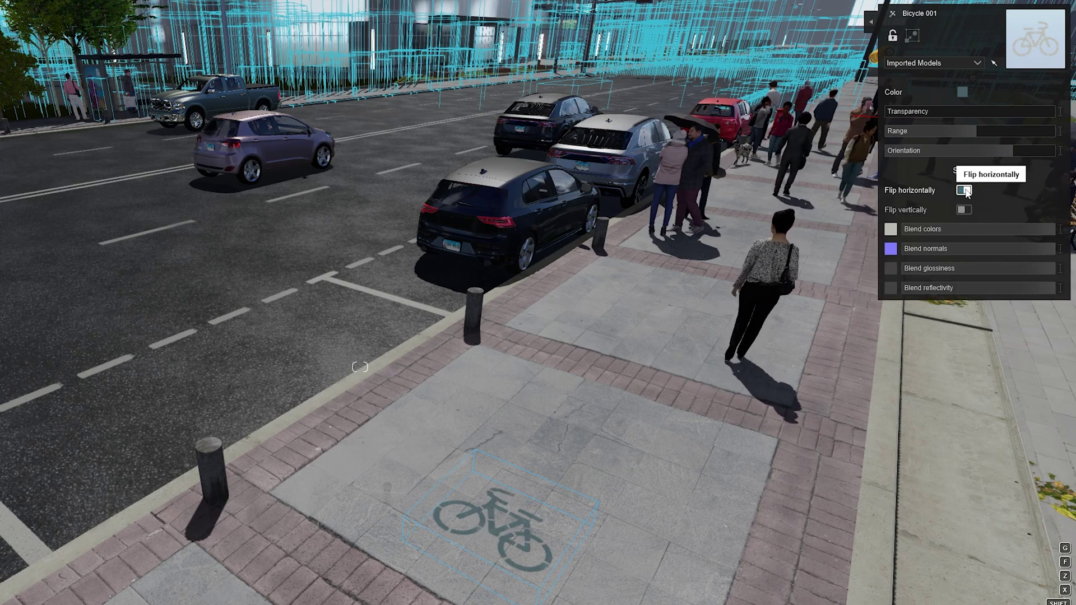
click(963, 211)
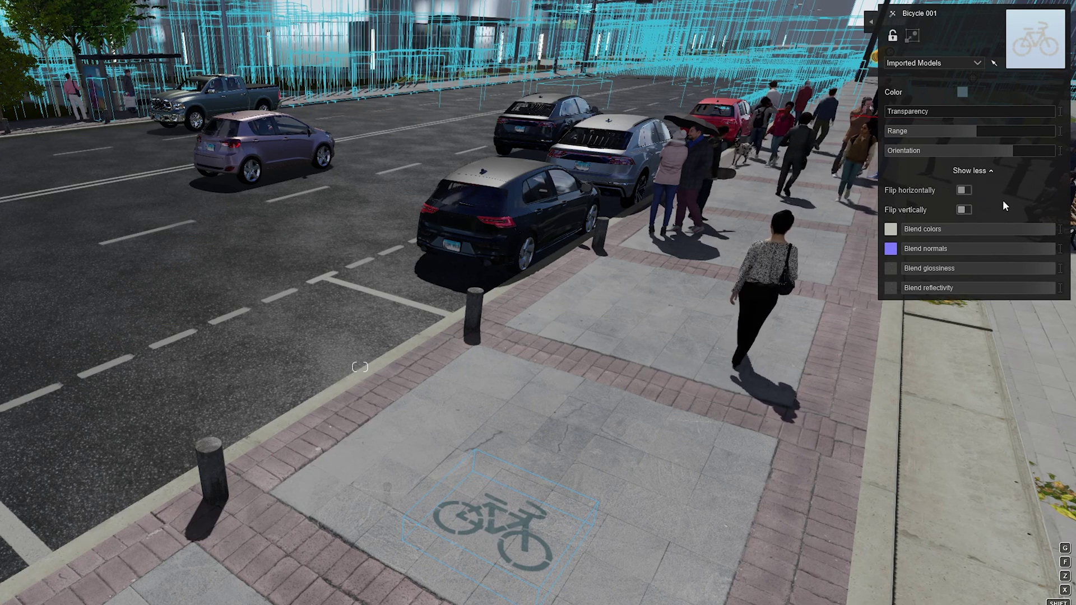
mouse_move(989, 228)
mouse_down()
mouse_move(1016, 228)
mouse_move(943, 240)
mouse_move(985, 244)
mouse_up()
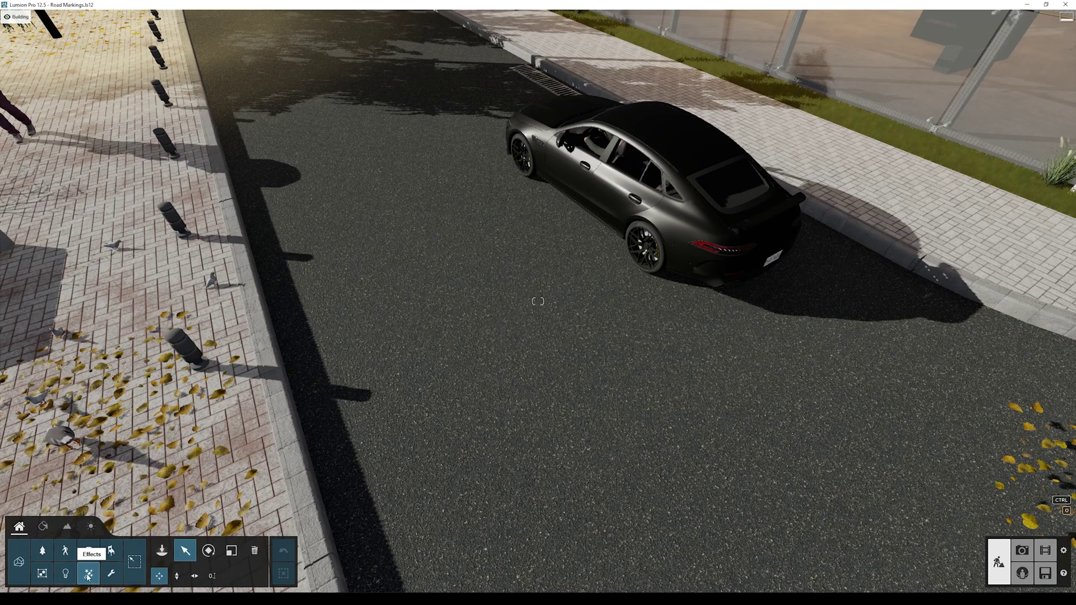
Choose the Line 001 marking from the Road markings decal collection.
click(88, 574)
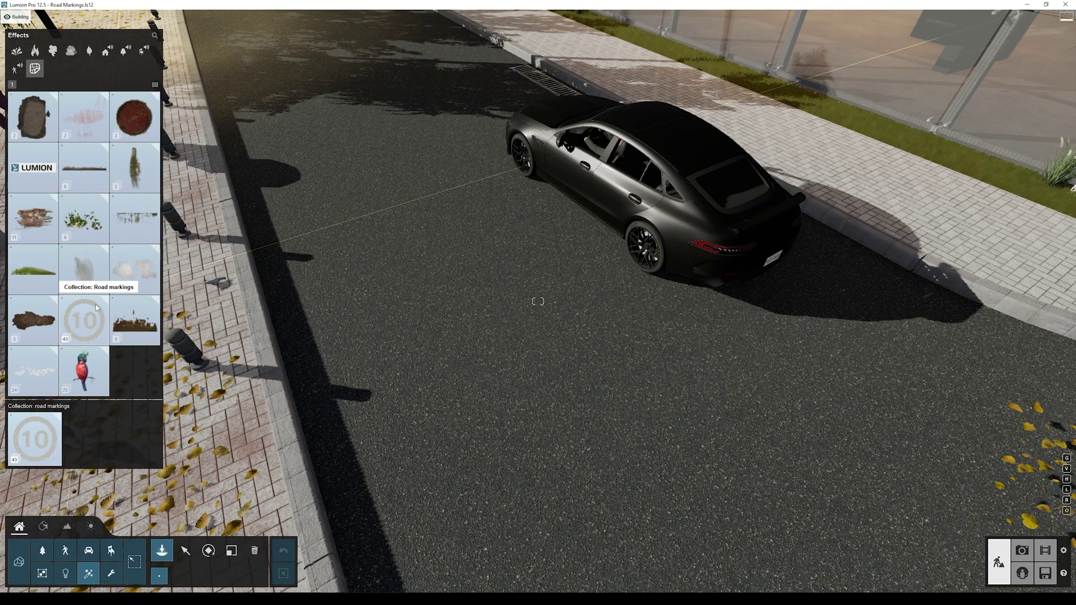
click(96, 305)
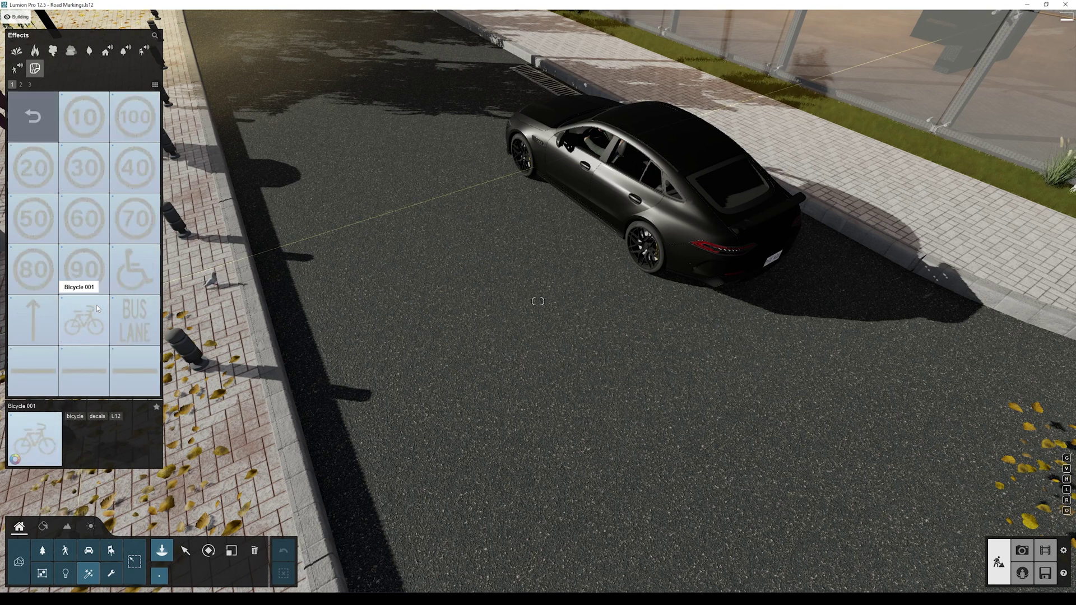
scroll(120, 255, down, 1)
click(150, 236)
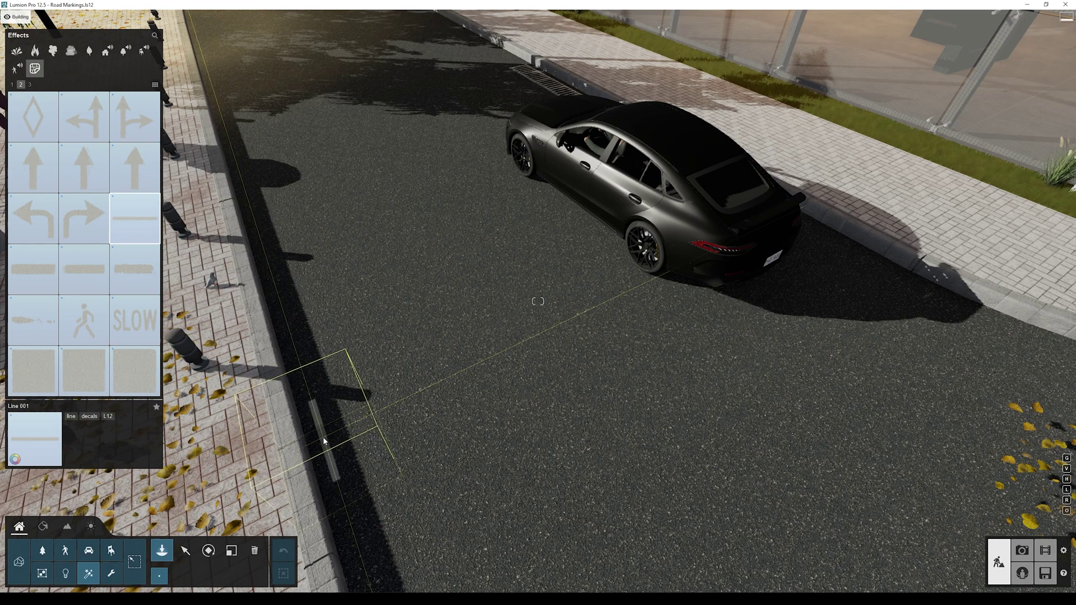
Make the line marking yellow, stretch it along the curb and shift the copies along the road.
click(190, 551)
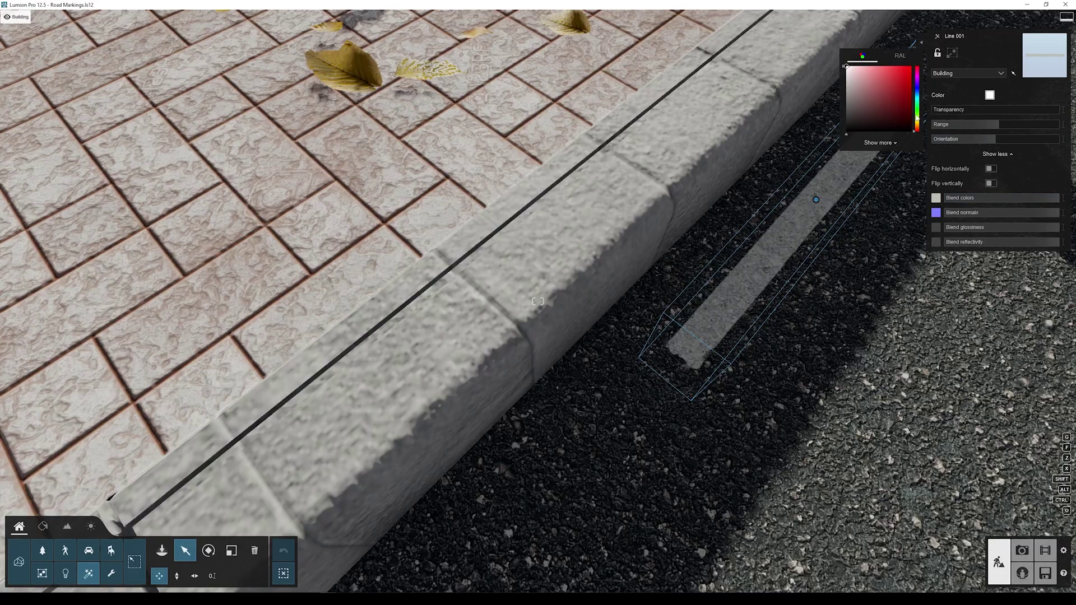
drag(918, 133, 918, 128)
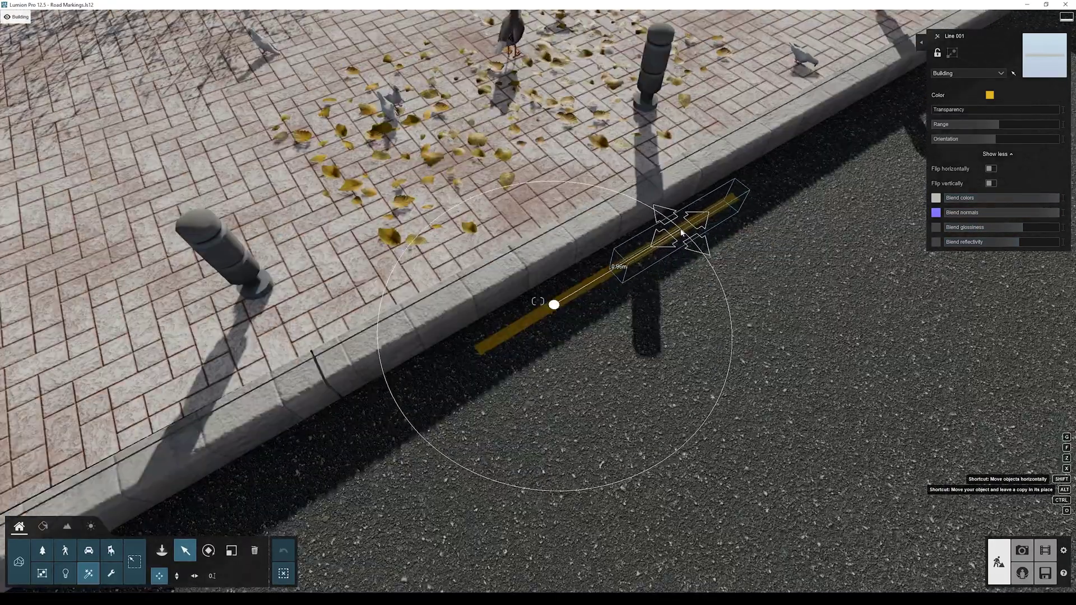
drag(690, 233, 870, 121)
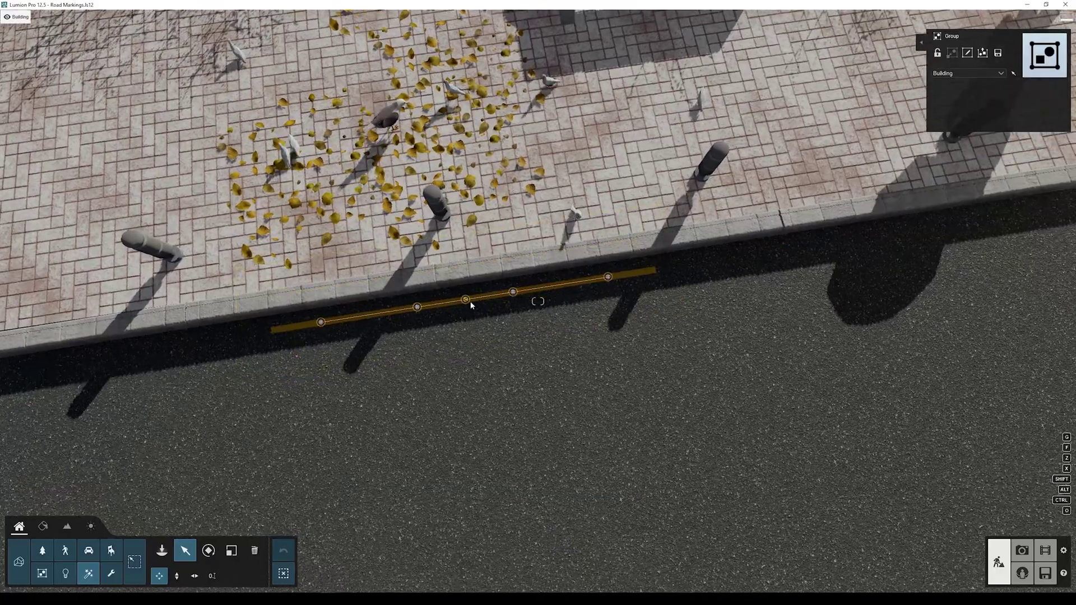
drag(837, 241, 73, 360)
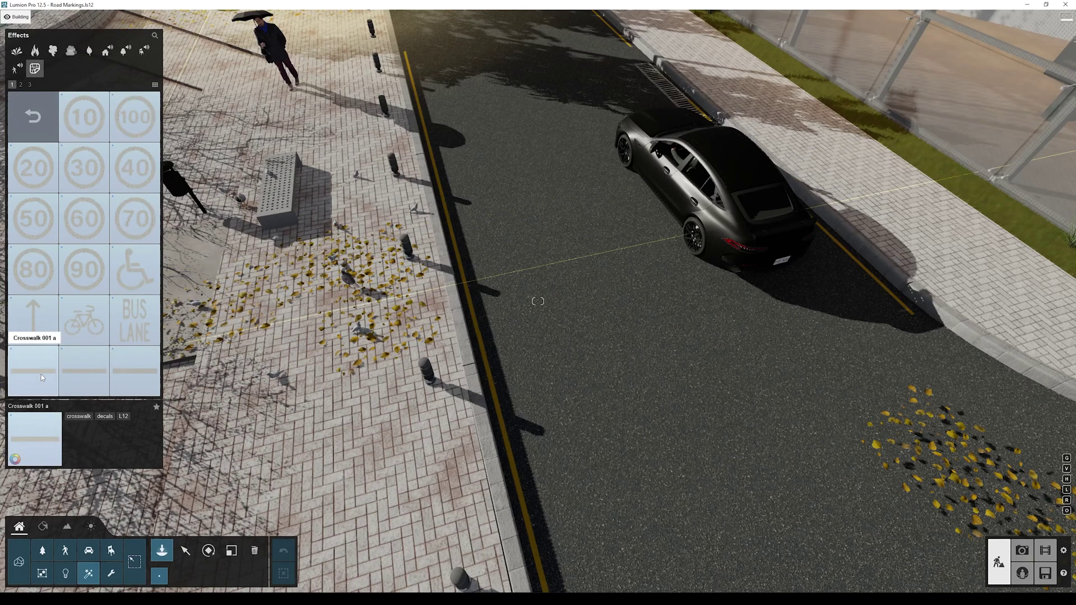
Place a Crosswalk 001 a stripe, lengthen it across the road and copy it sideways.
click(42, 376)
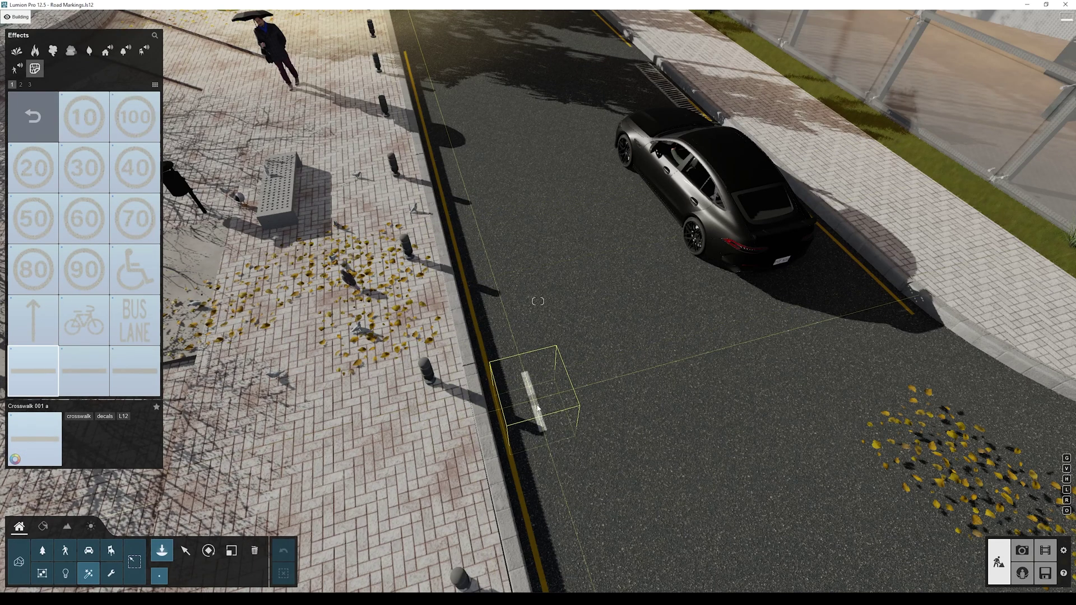
click(537, 407)
scroll(537, 406, up, 3)
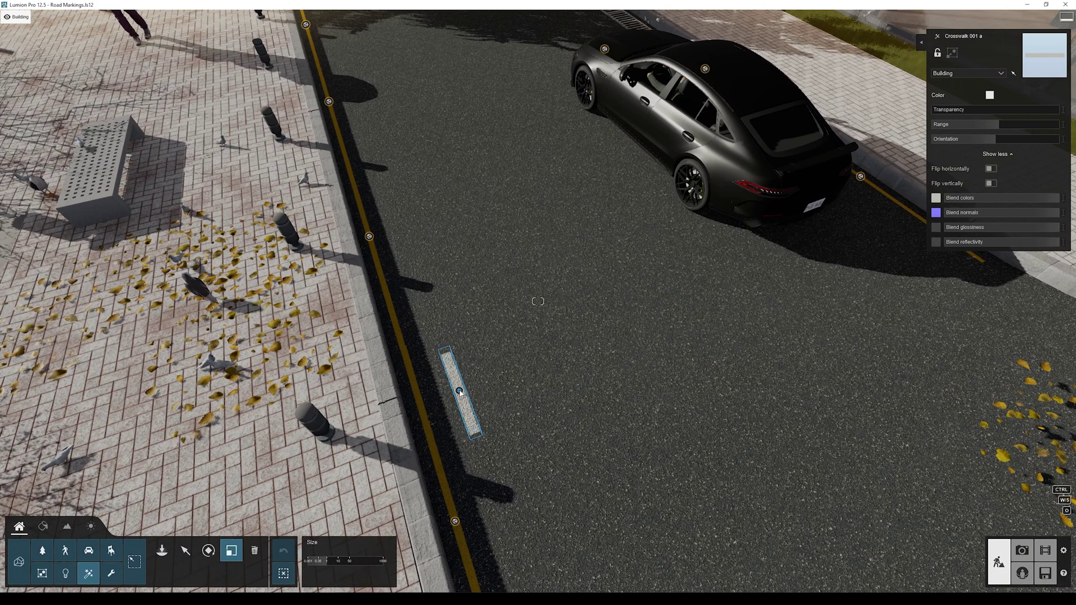
key(l)
drag(518, 375, 589, 345)
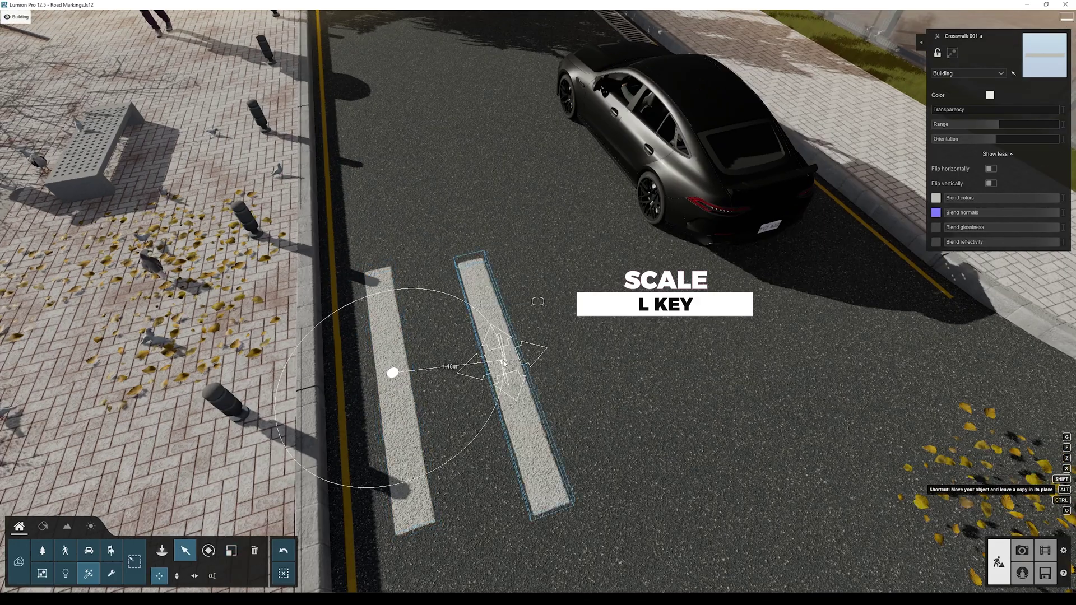
alt+drag(500, 344, 875, 245)
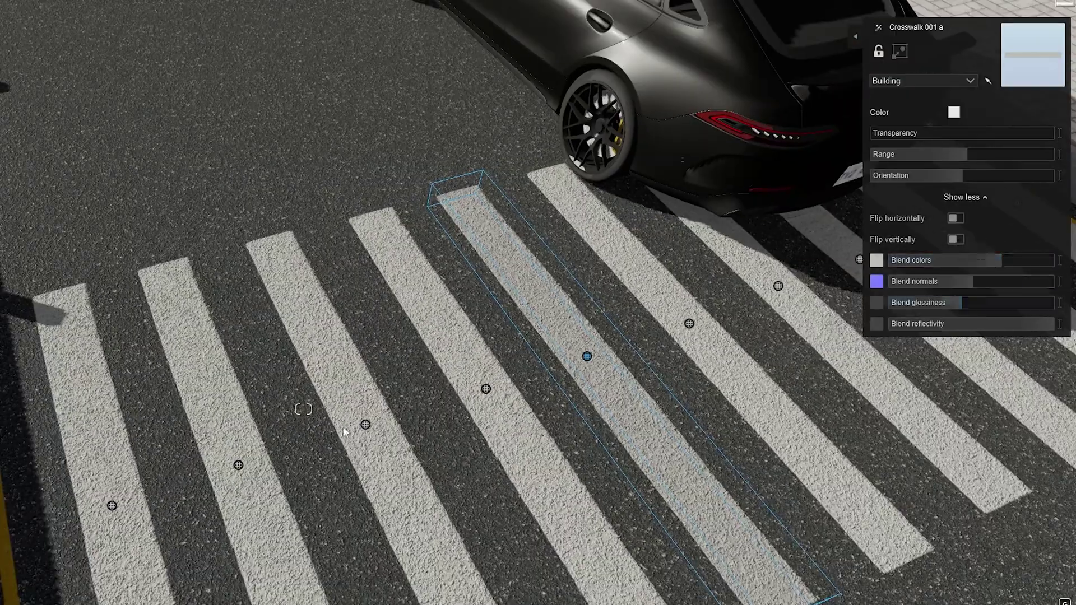
Adjust a stripe's transparency, then select the stripe beside the car.
click(927, 132)
drag(927, 132, 977, 133)
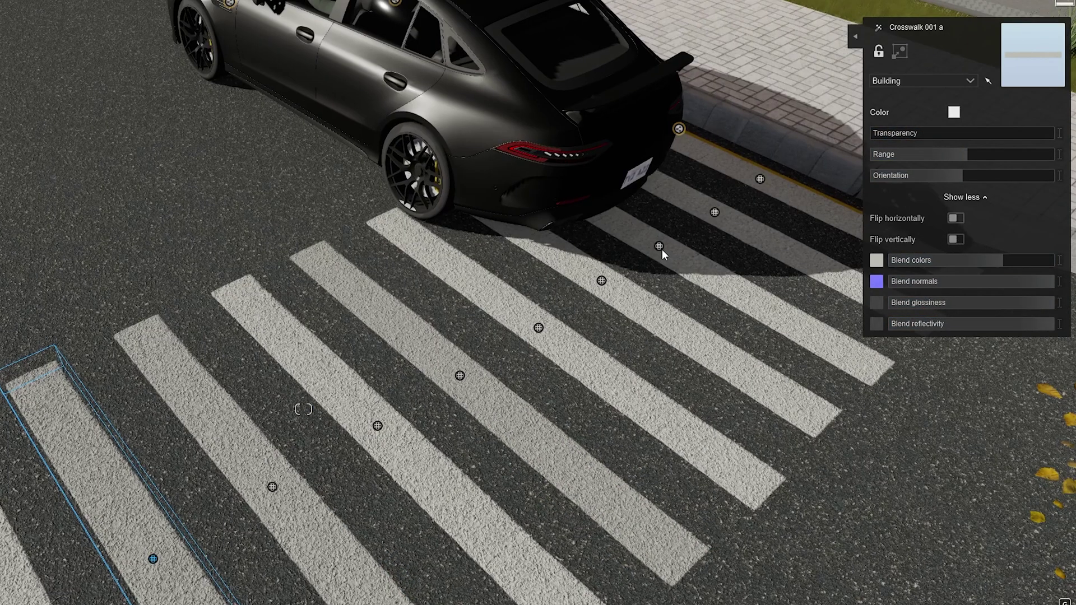
click(662, 250)
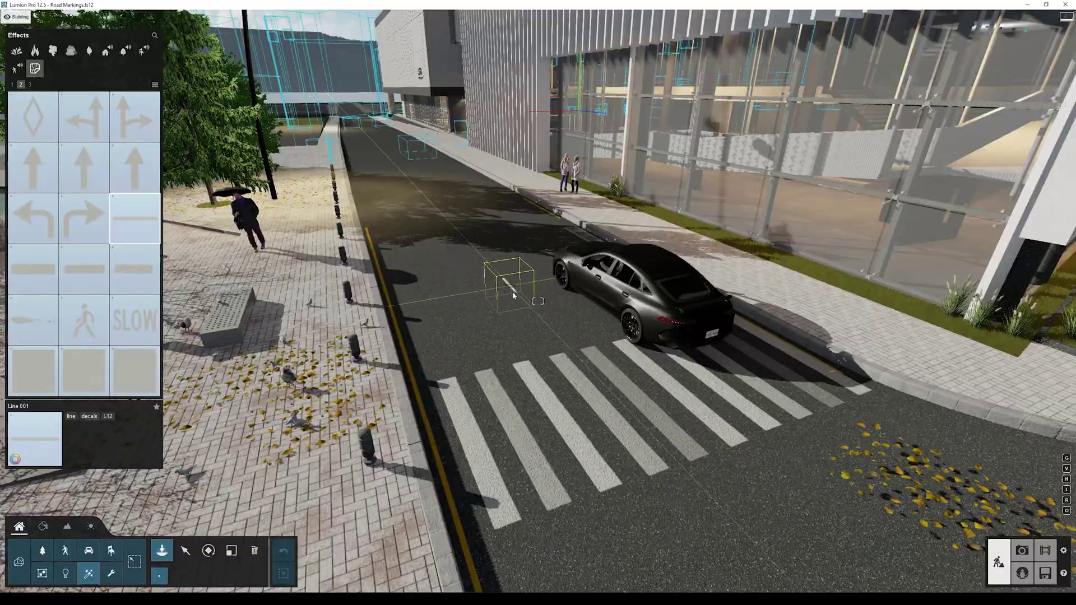
Place a line marking in the lane centre and repeat it as dashed centre markings.
mouse_move(512, 291)
right_down()
mouse_move(512, 348)
mouse_move(519, 280)
right_up()
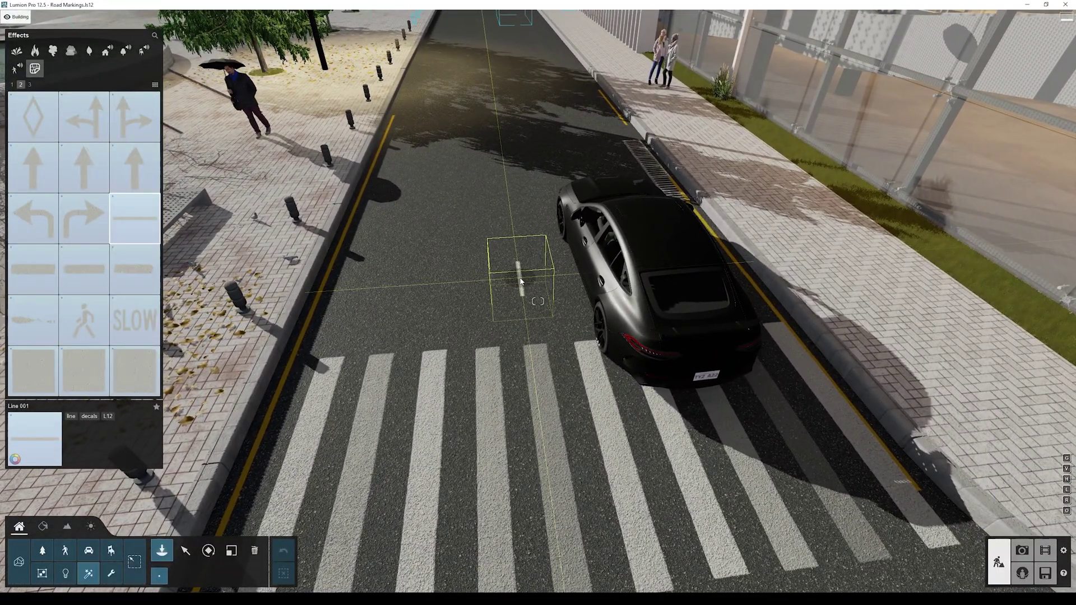
click(520, 281)
click(185, 551)
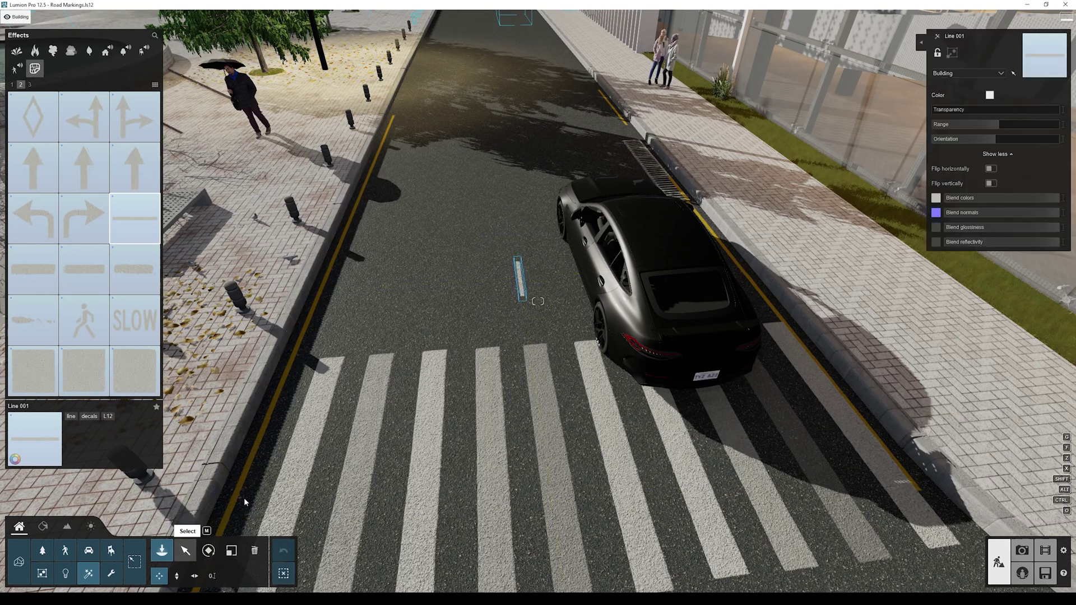
click(231, 551)
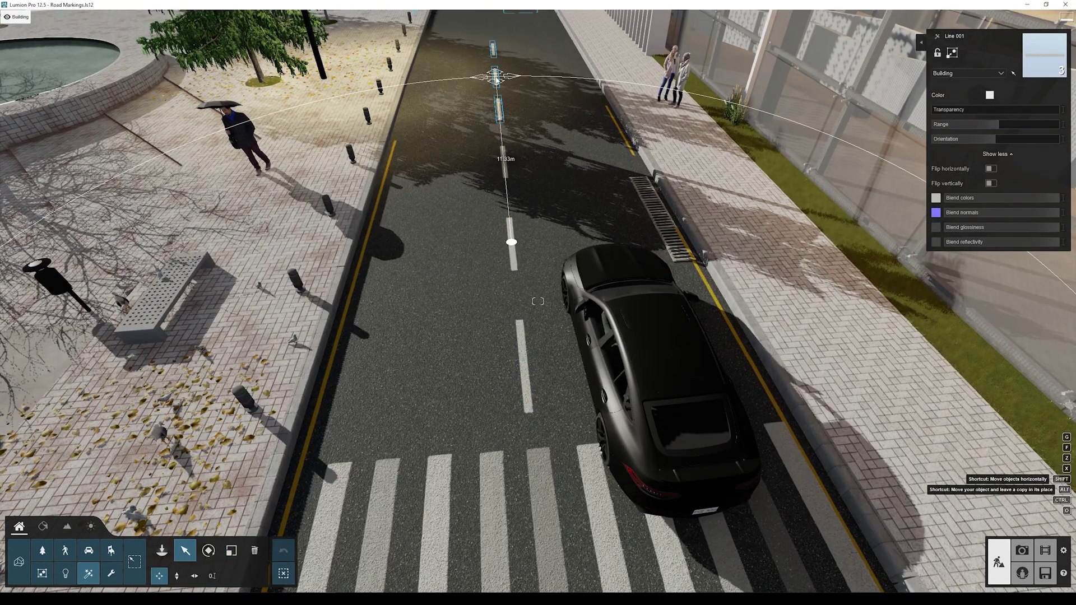
drag(947, 227, 1023, 229)
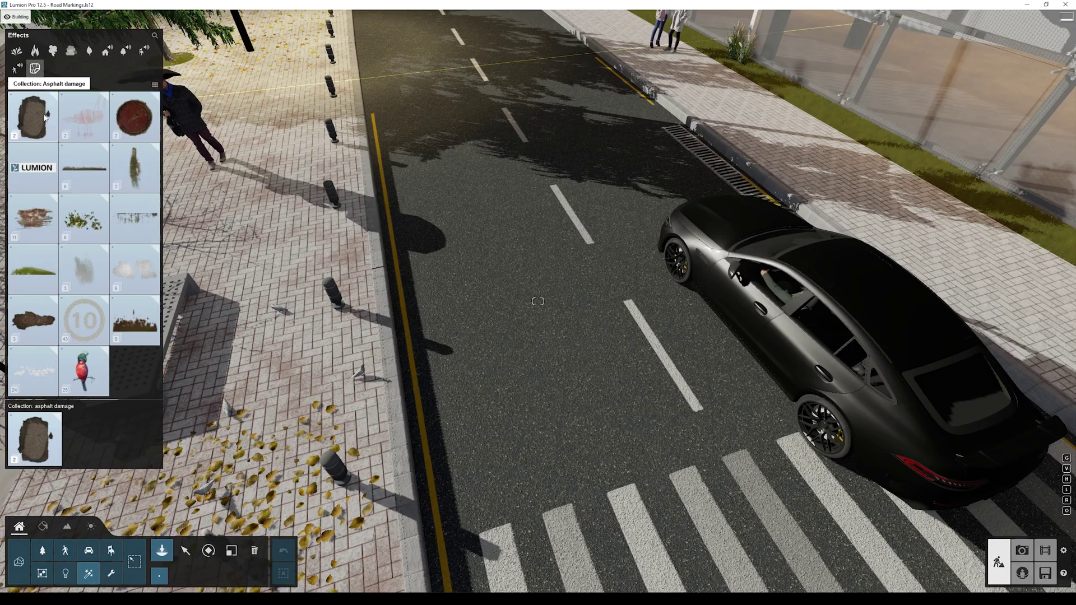
Shrink the Asphalt damage patch, tint it dark grey, and lower colour blending to 77.5% and glossiness to 23.6%.
click(44, 116)
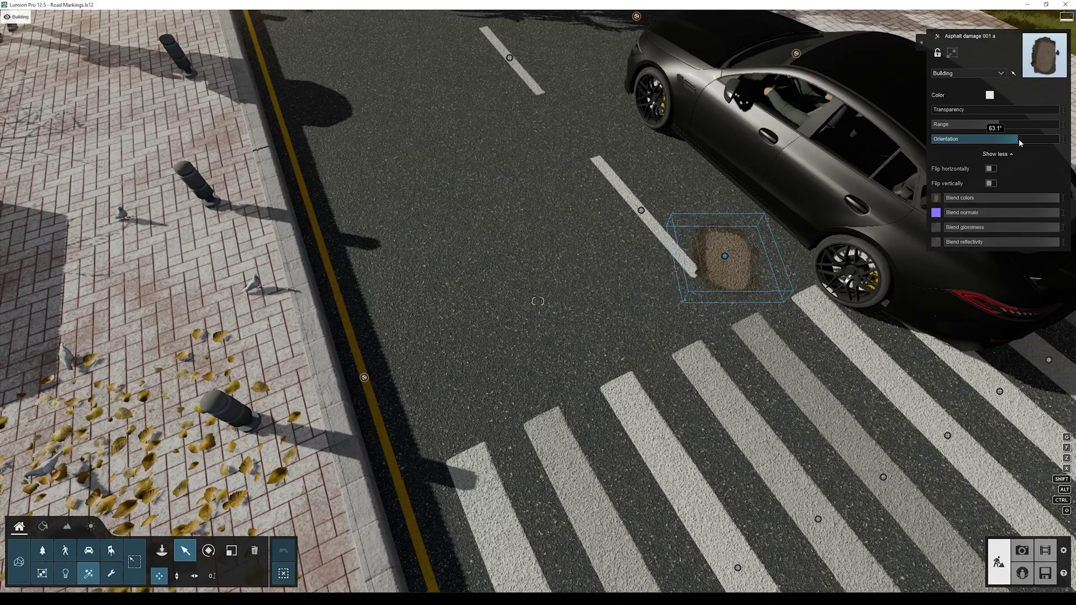
click(231, 551)
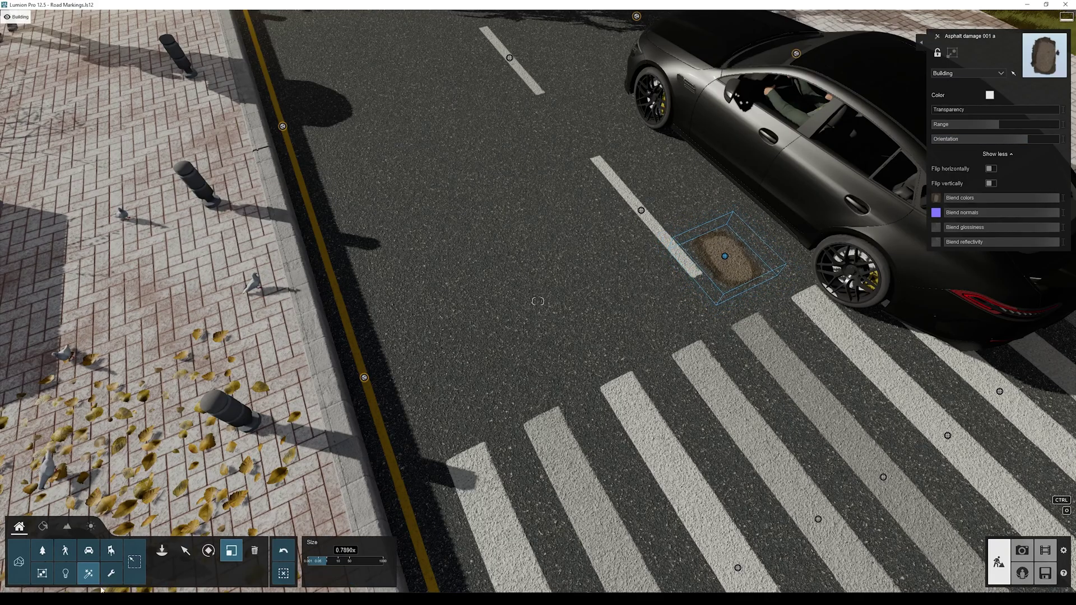
click(990, 95)
click(846, 91)
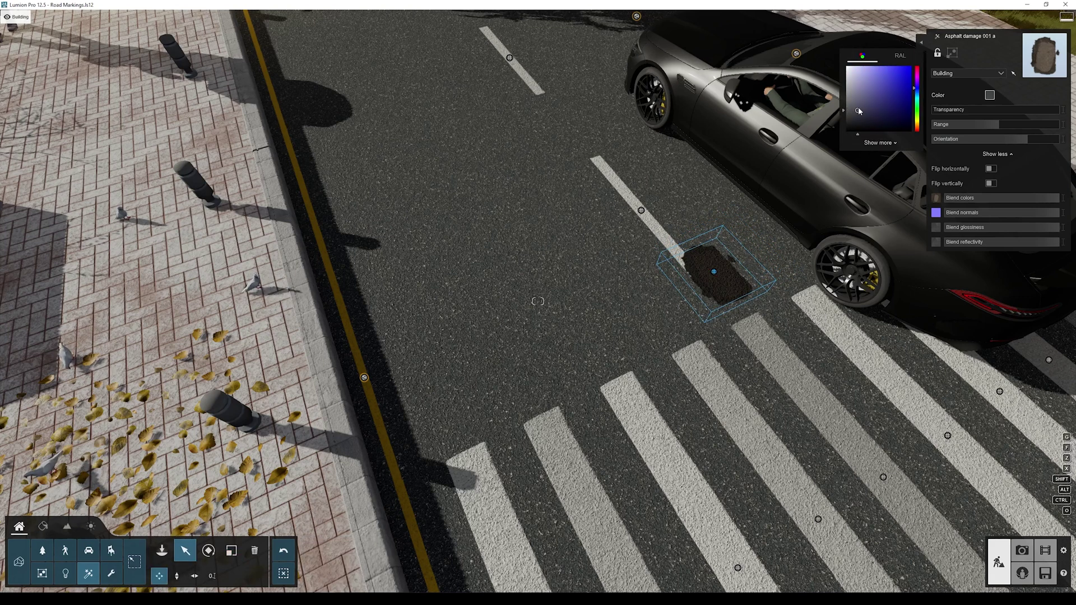
drag(1027, 199, 1040, 200)
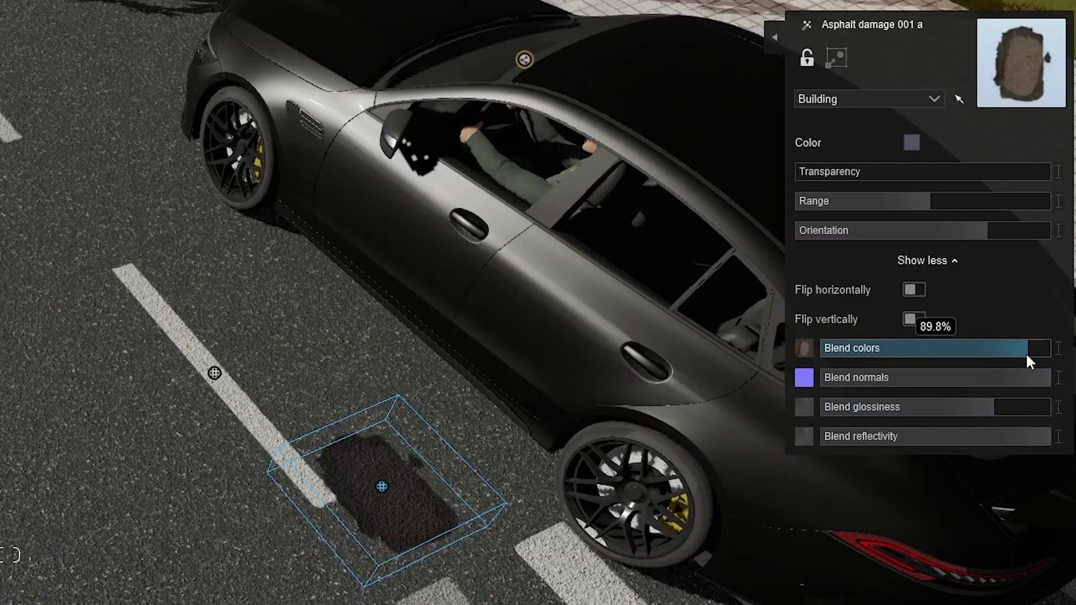
drag(1011, 353, 1000, 359)
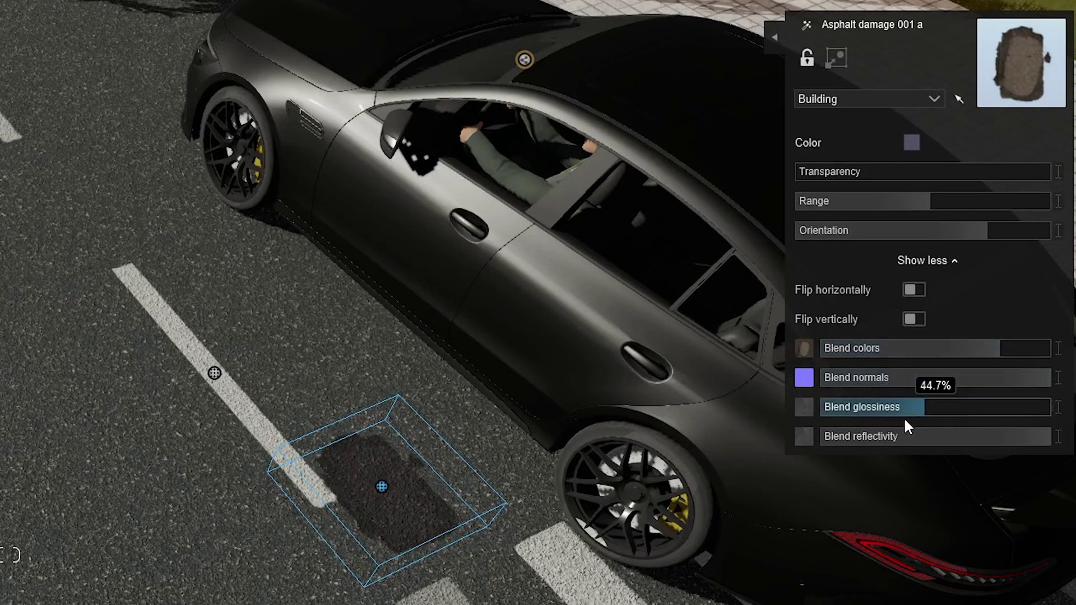
drag(905, 421, 879, 419)
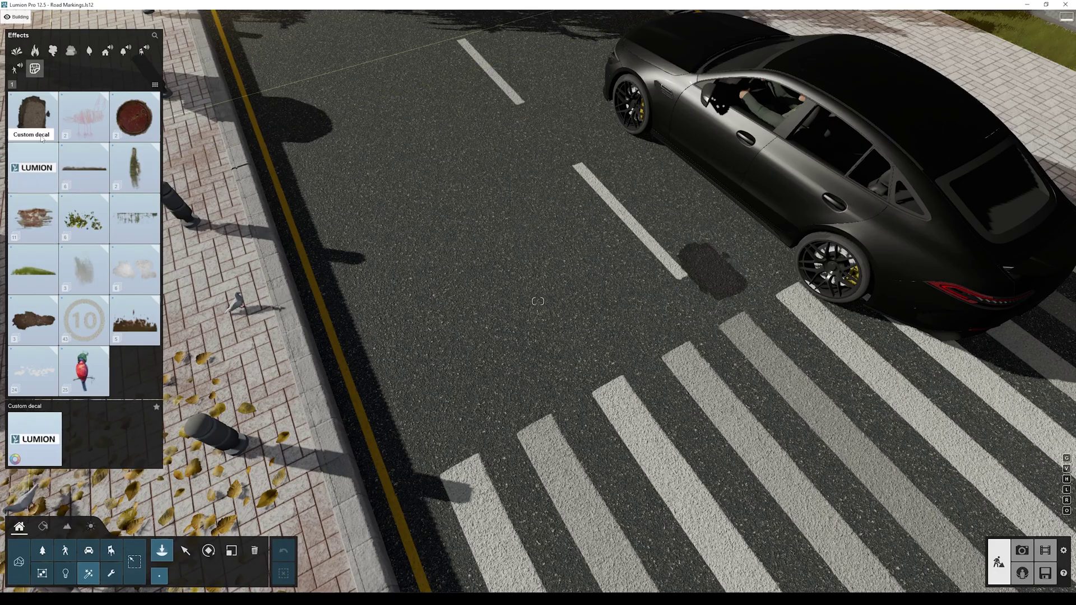
Place a pothole decal on the road and copy it further up the road.
click(33, 317)
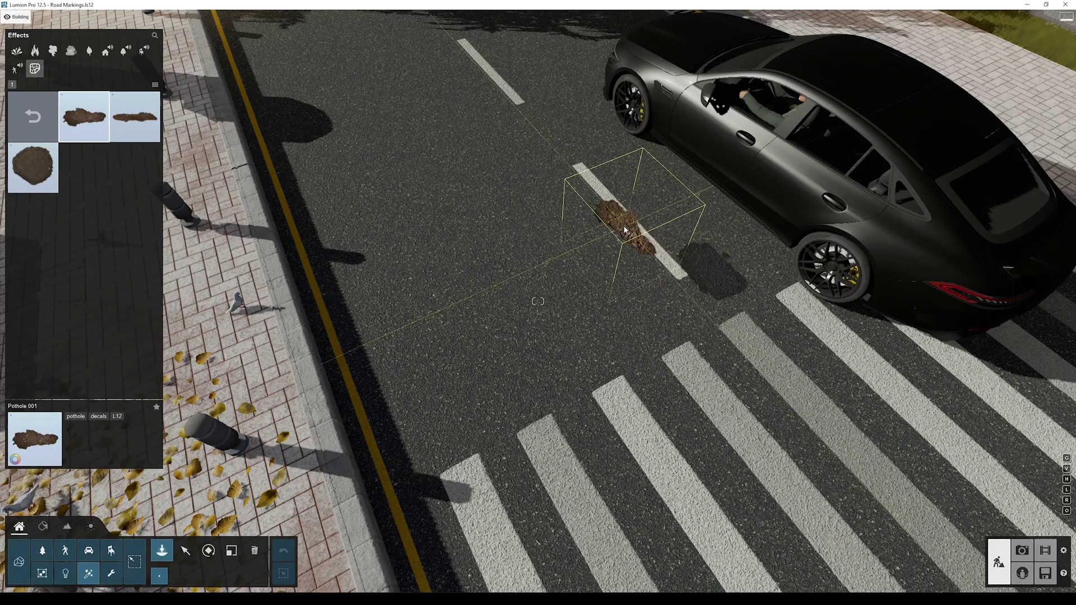
click(620, 225)
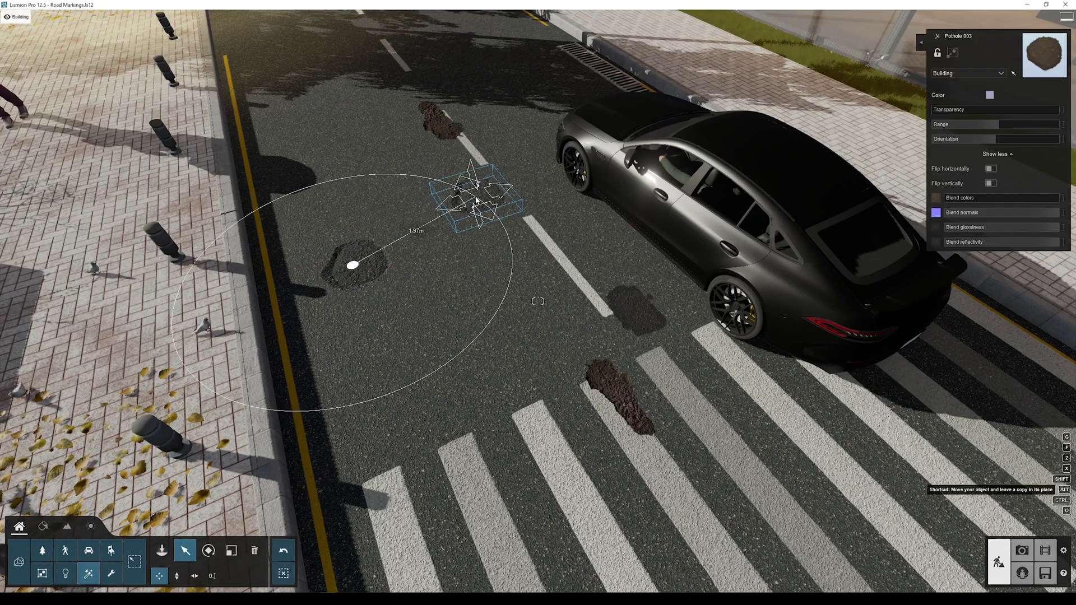
alt+drag(352, 264, 377, 168)
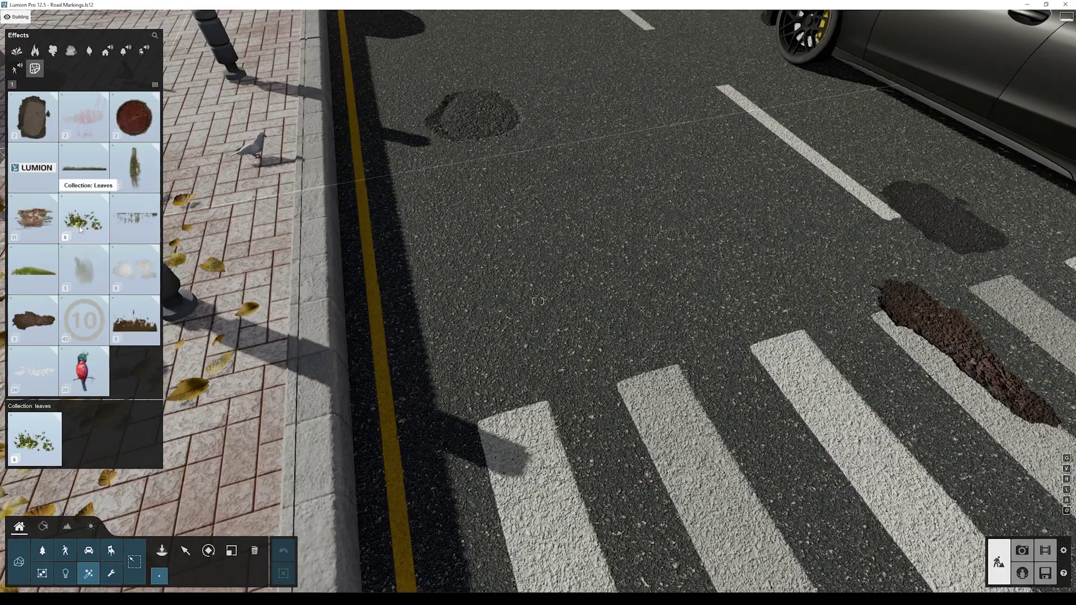
Open the leaf decal collection and move the view along the road to the curb.
click(89, 168)
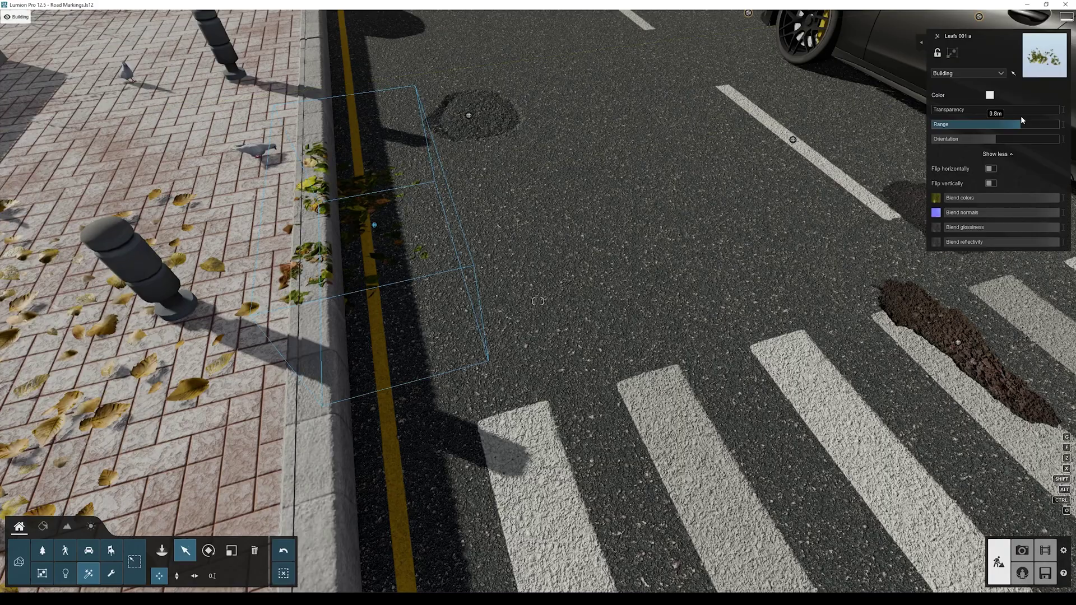
key(a)
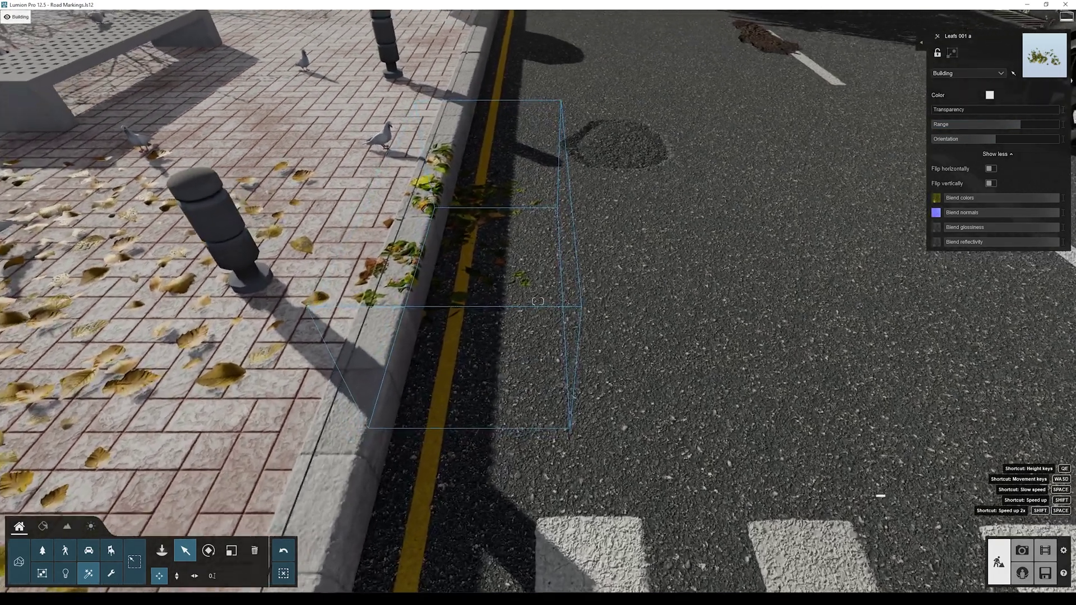
key(s)
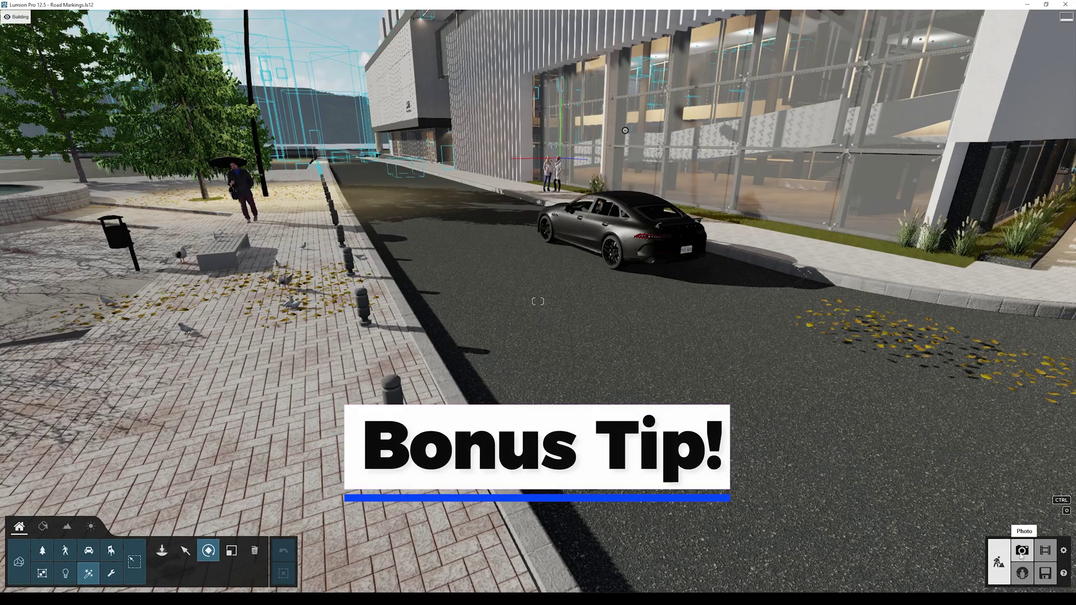
From photo 9's camera view, raise the road asphalt material's gloss to 1.5.
click(1021, 551)
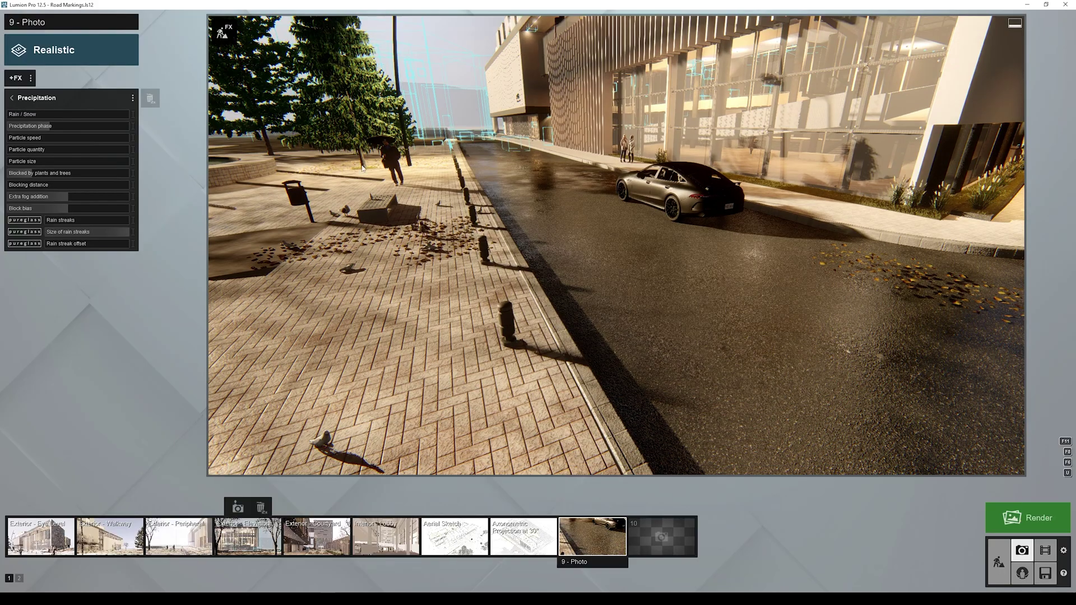
click(593, 535)
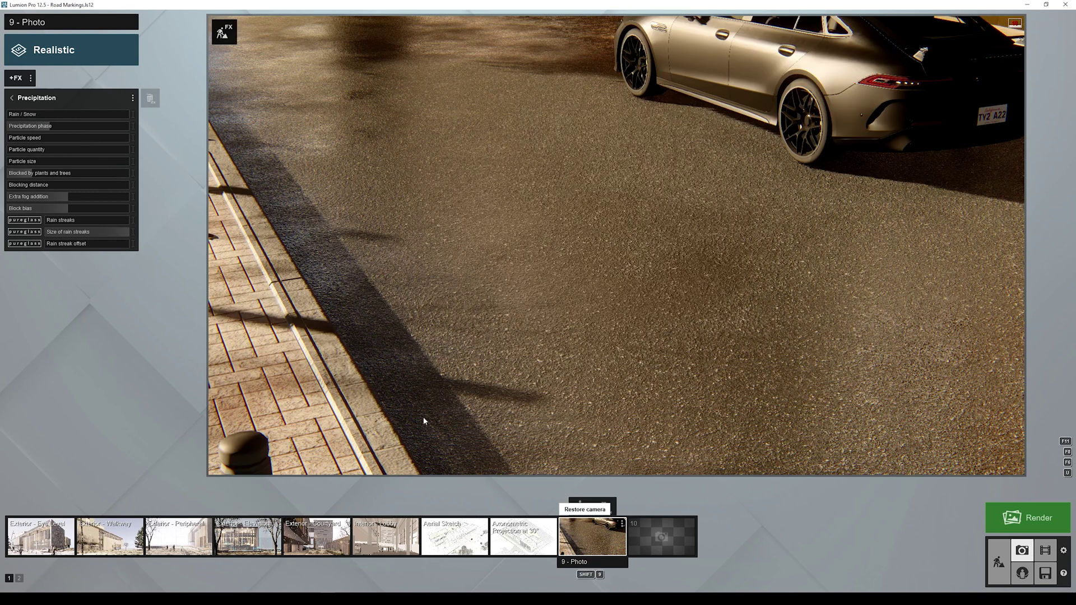
click(230, 36)
click(43, 529)
click(464, 305)
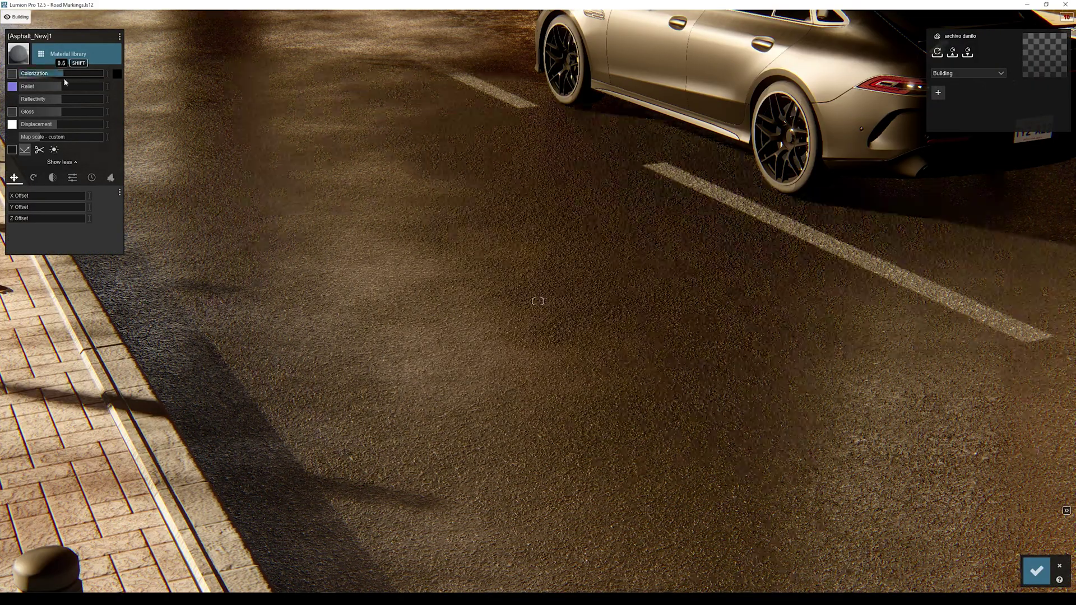
click(83, 111)
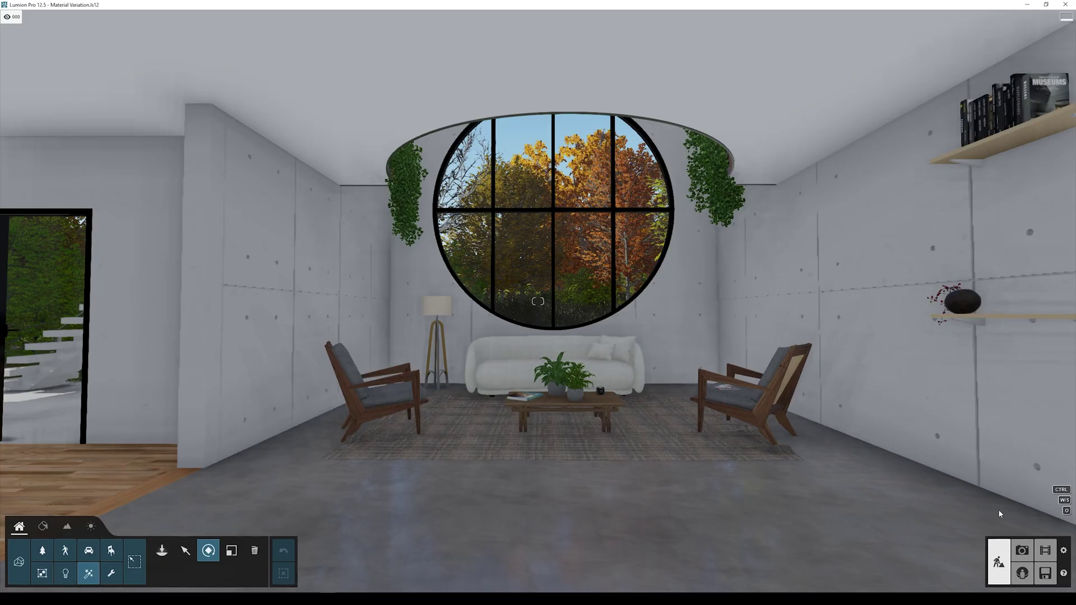
Place Wall damage 012 by the door as a vertical streak with 66.2% colour blending, nudged right.
right_drag(539, 301, 539, 301)
key(w)
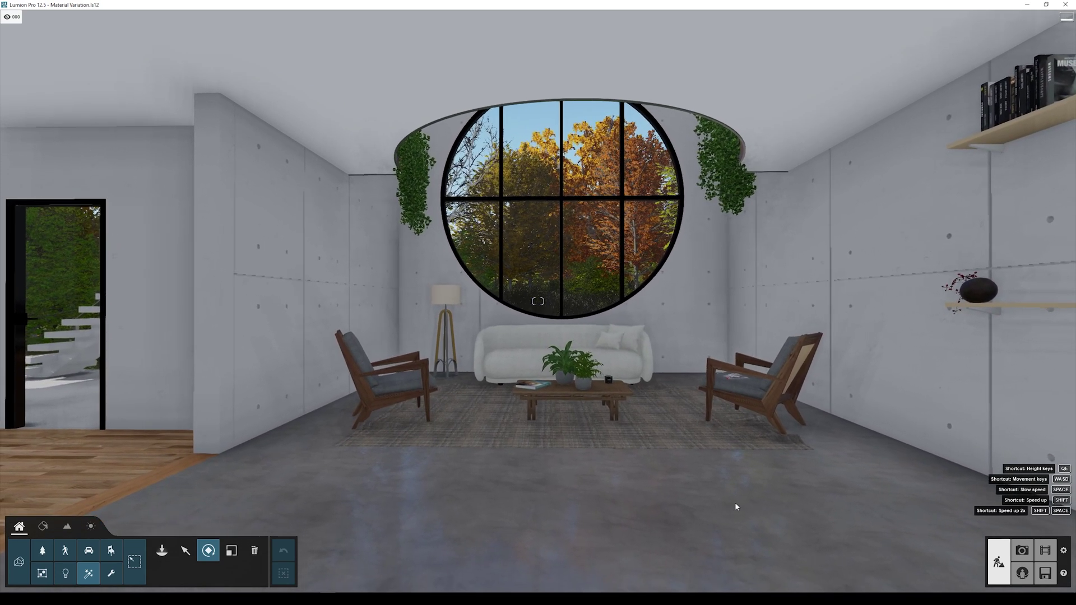
click(89, 573)
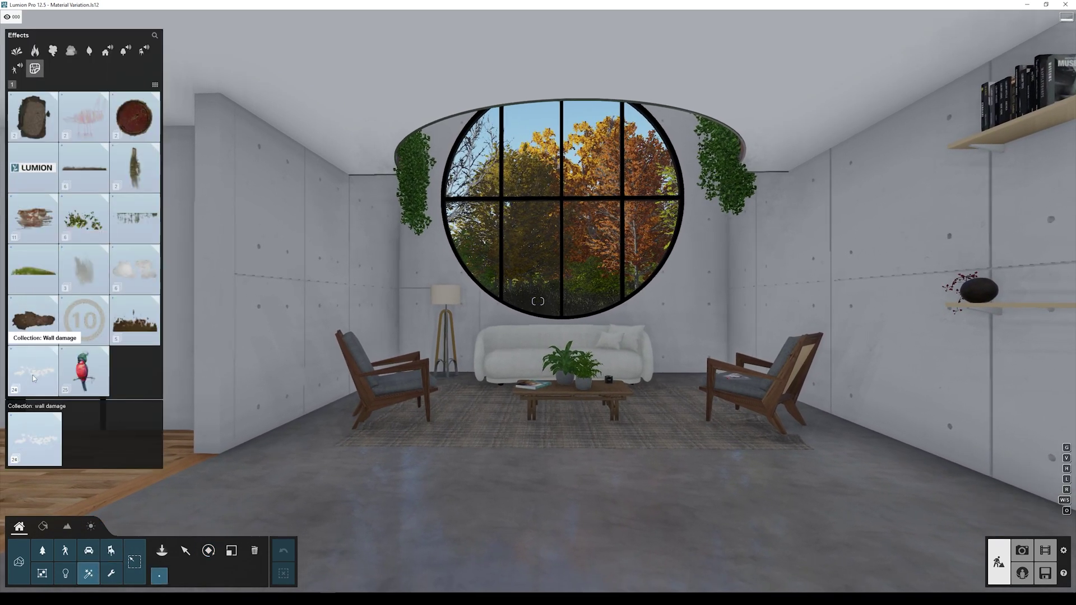
scroll(52, 115, down, 1)
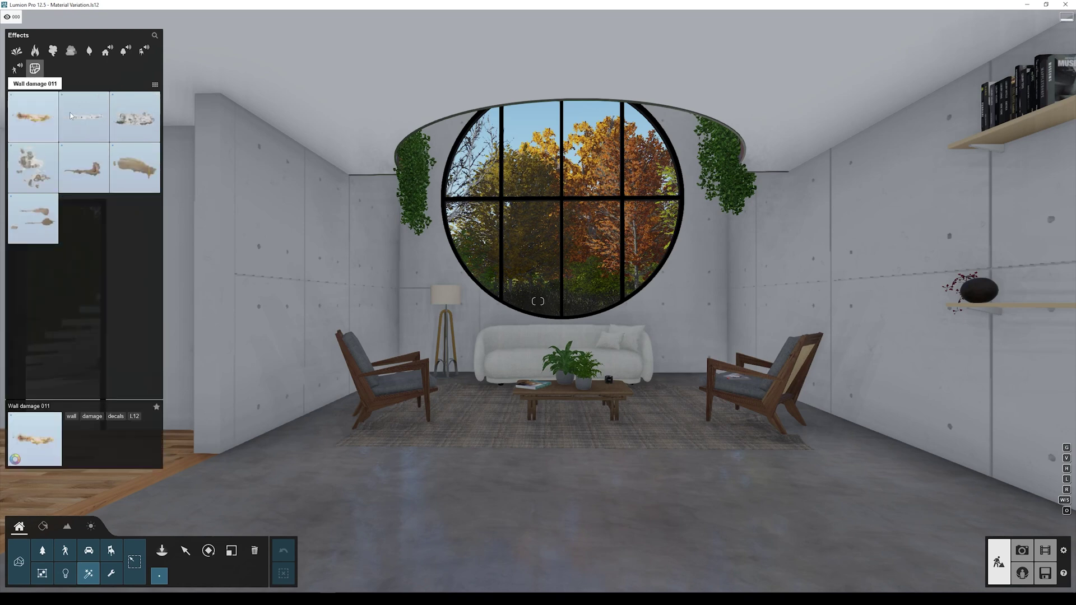
click(70, 116)
click(224, 241)
right_drag(225, 241, 176, 328)
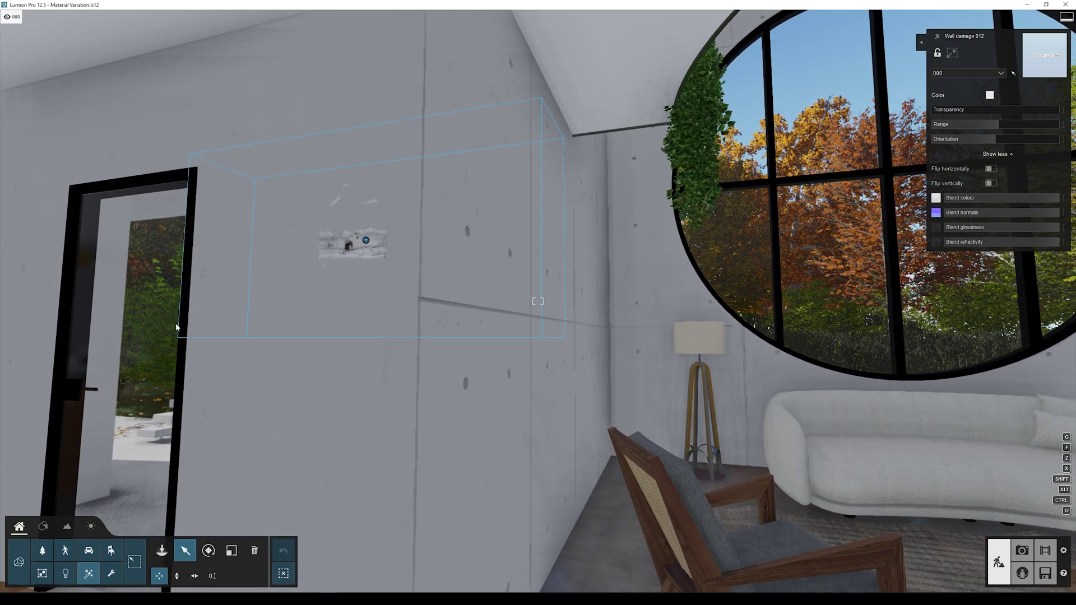
drag(996, 139, 962, 147)
click(1013, 200)
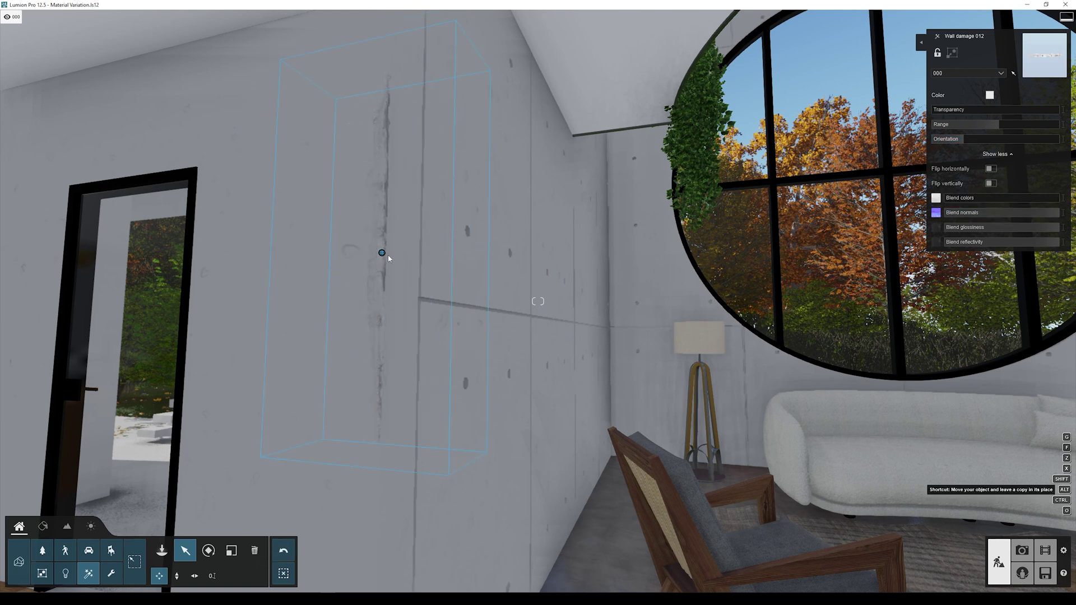
drag(382, 253, 392, 256)
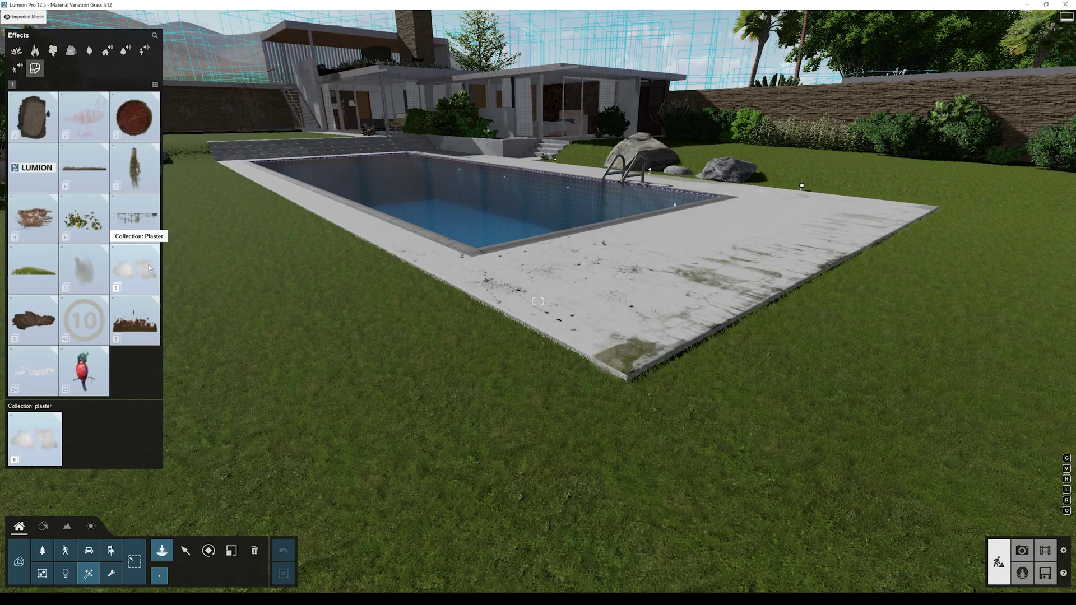
Place a Plaster 004 decal on the lawn beside the pool and enlarge it.
click(148, 265)
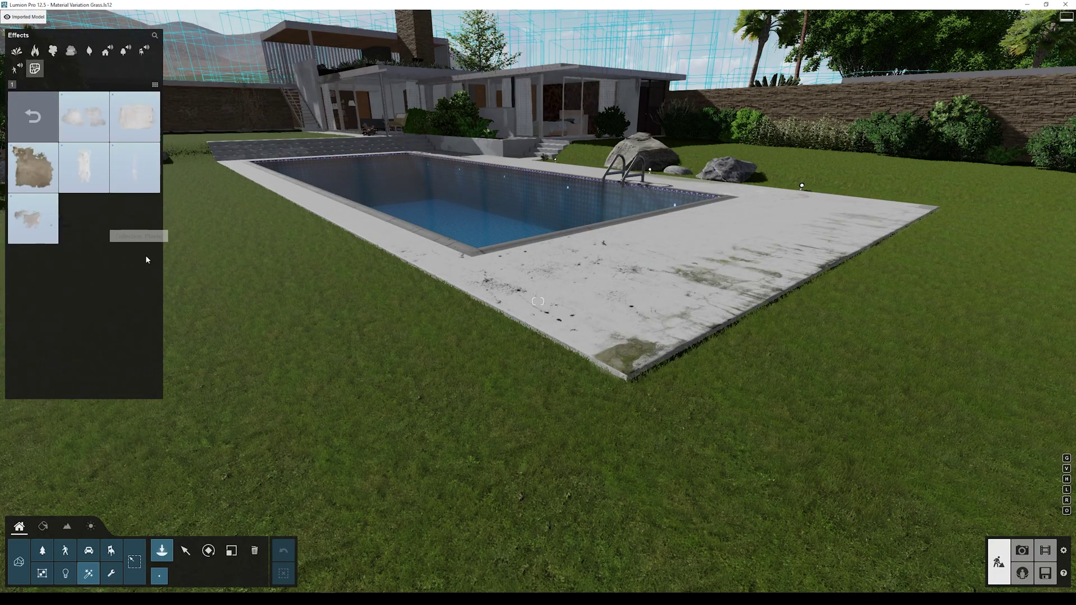
click(33, 167)
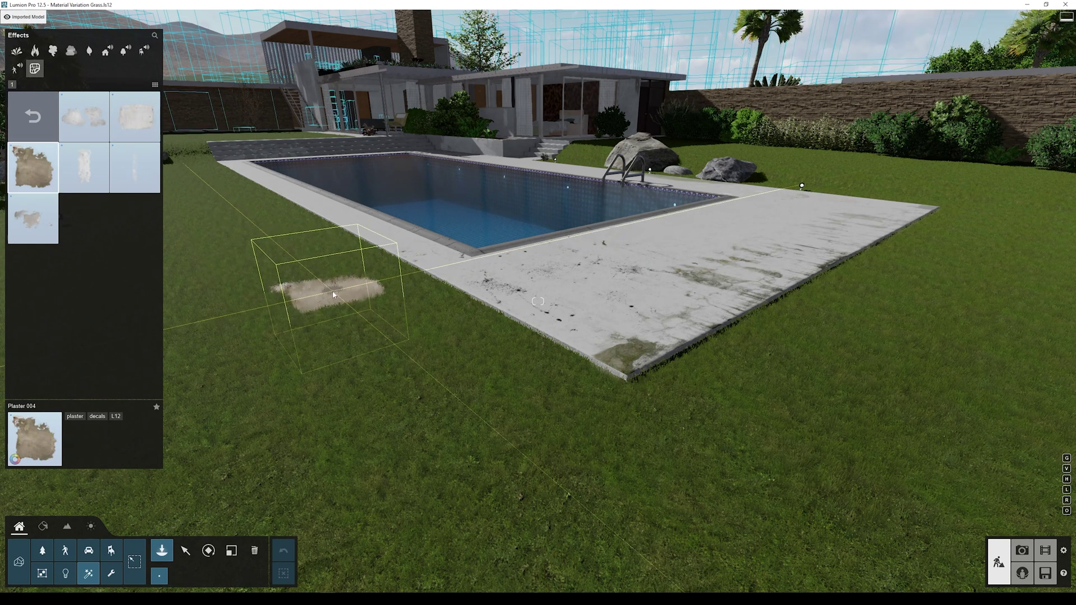
click(333, 294)
click(231, 551)
Tint the plaster patch olive green, lower colour blending to 73.5%, then lighten the green slightly.
click(990, 94)
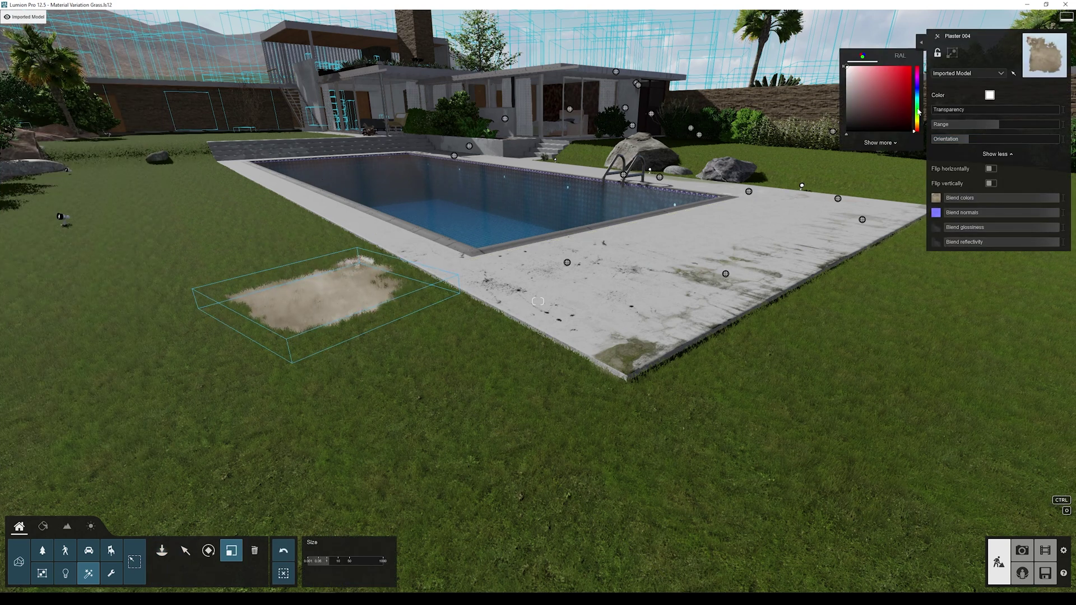
drag(919, 115, 919, 120)
click(868, 92)
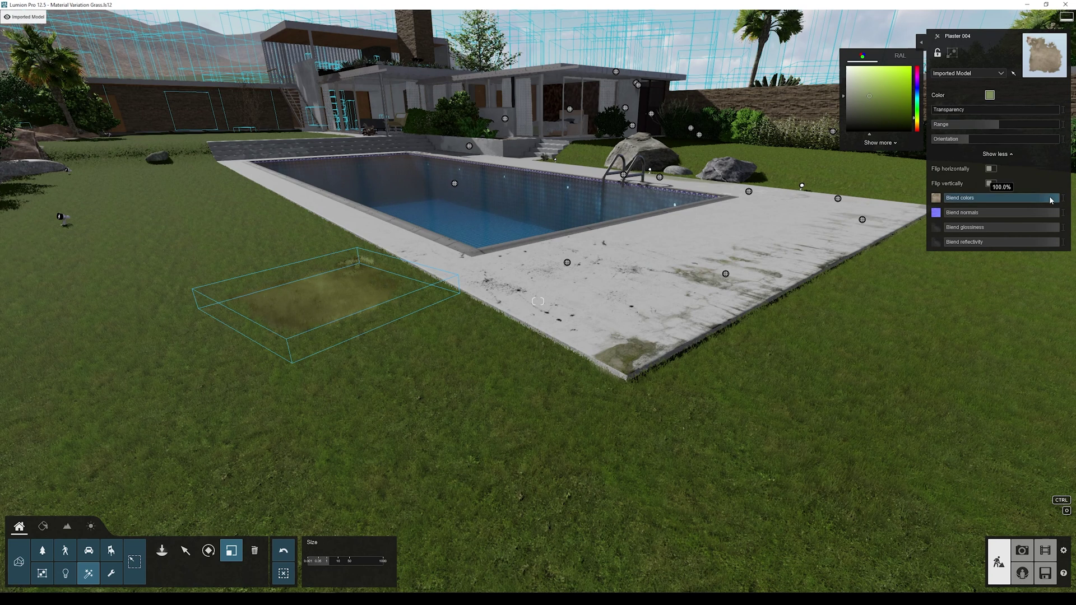
drag(1051, 200, 1023, 203)
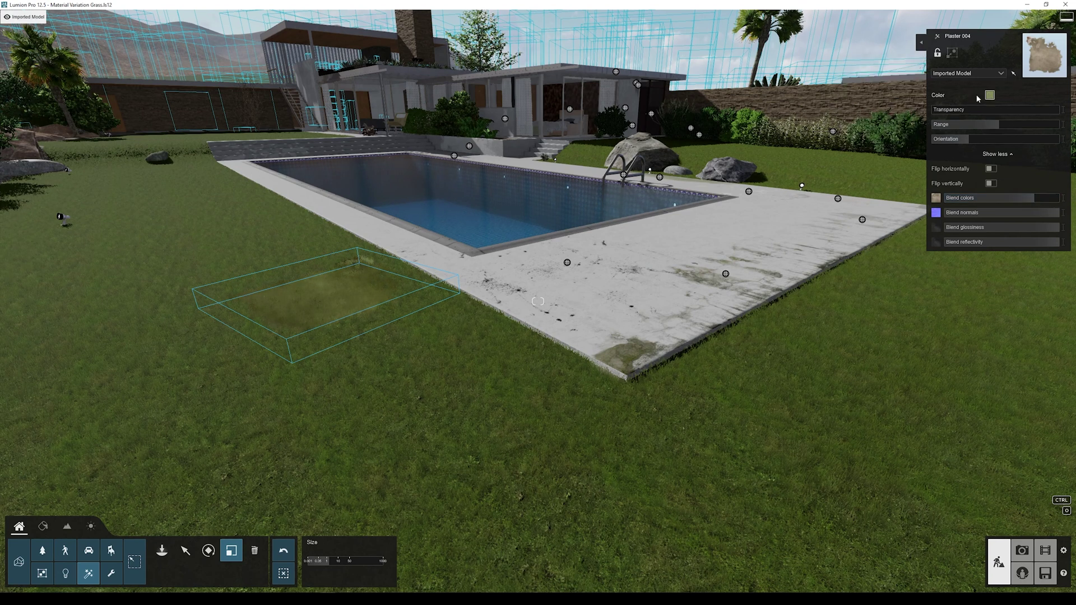
click(990, 96)
click(862, 89)
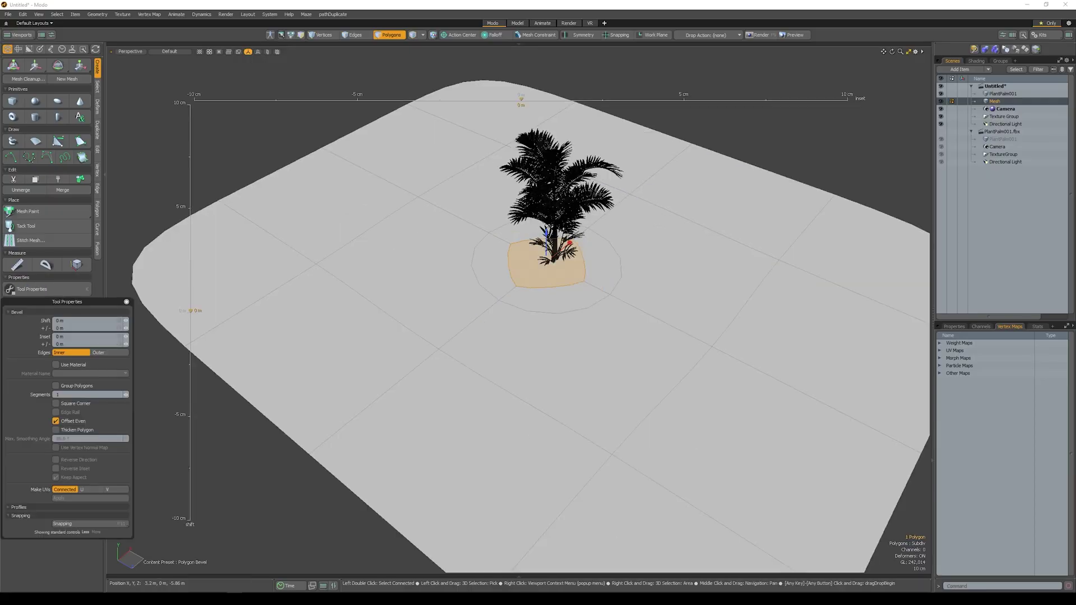
Commit the bevel ring around the sand patch, then open the Boxwood group of fine-detail plants.
shift+click(535, 256)
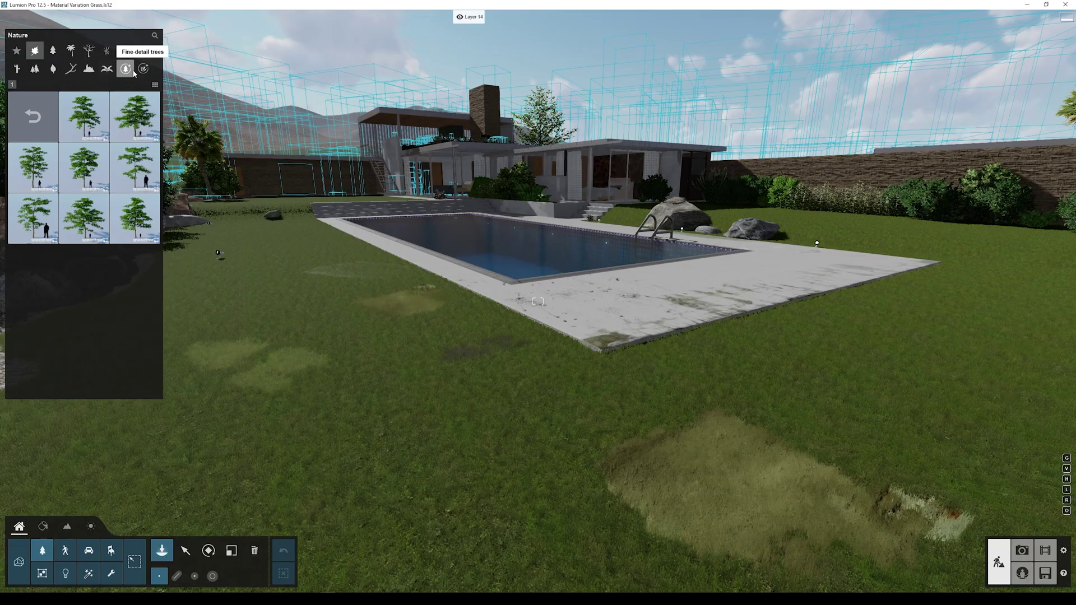
click(143, 68)
click(75, 122)
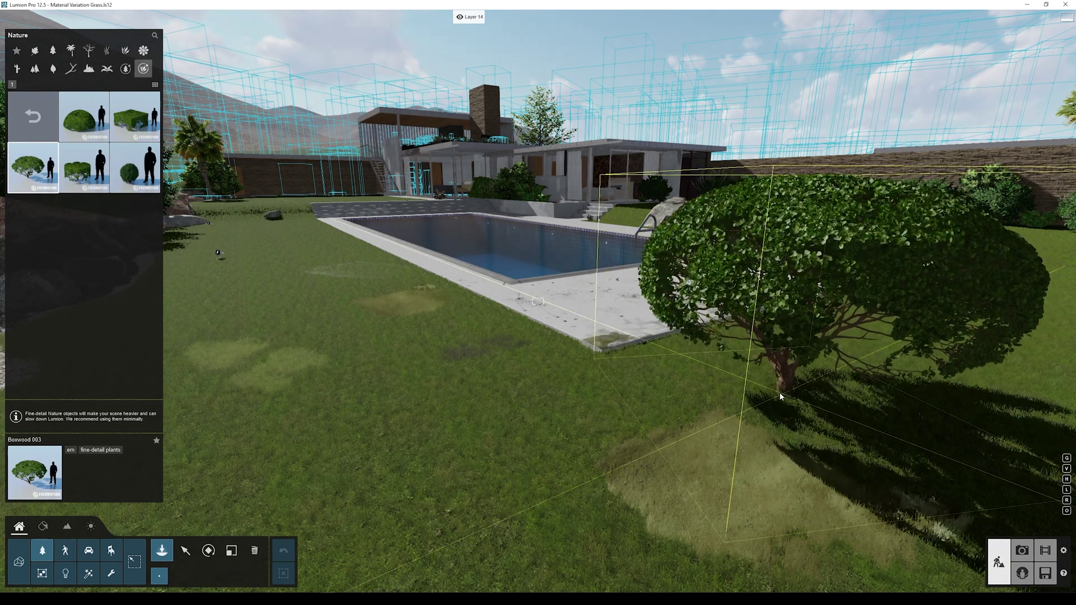
Place a Boxwood 003 shrub and darken the lawn beneath it with a grey Pothole 003 decal.
click(652, 426)
click(88, 574)
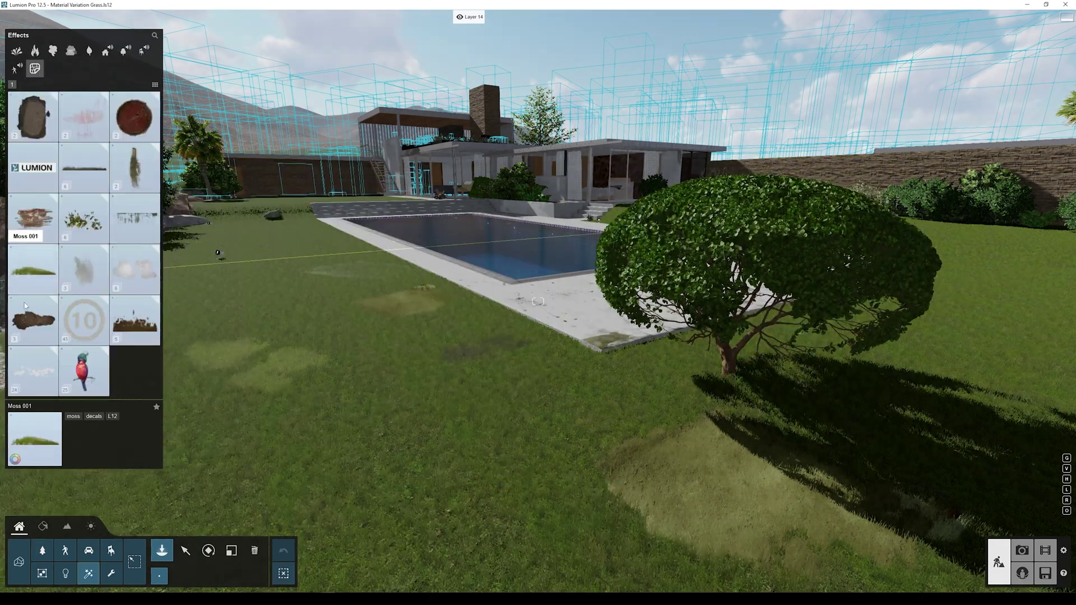
click(25, 303)
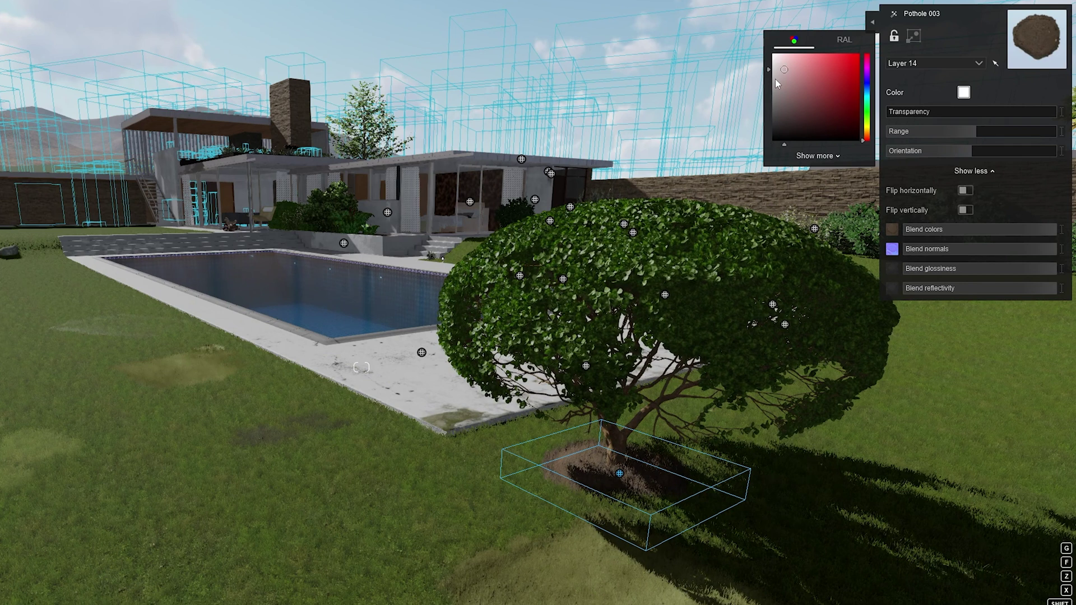
drag(777, 83, 766, 98)
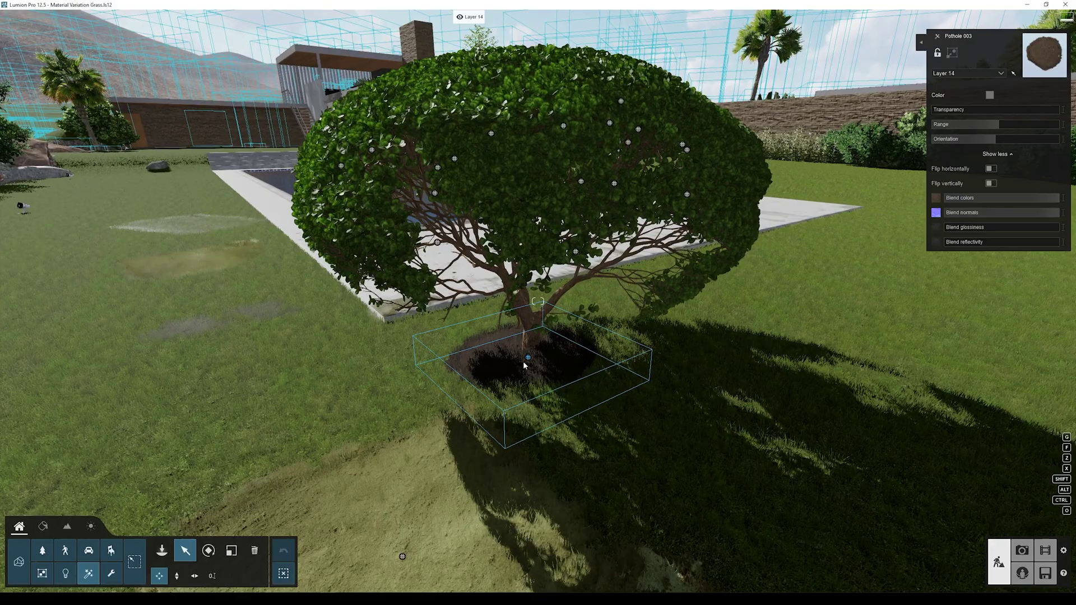
right_drag(548, 356, 445, 341)
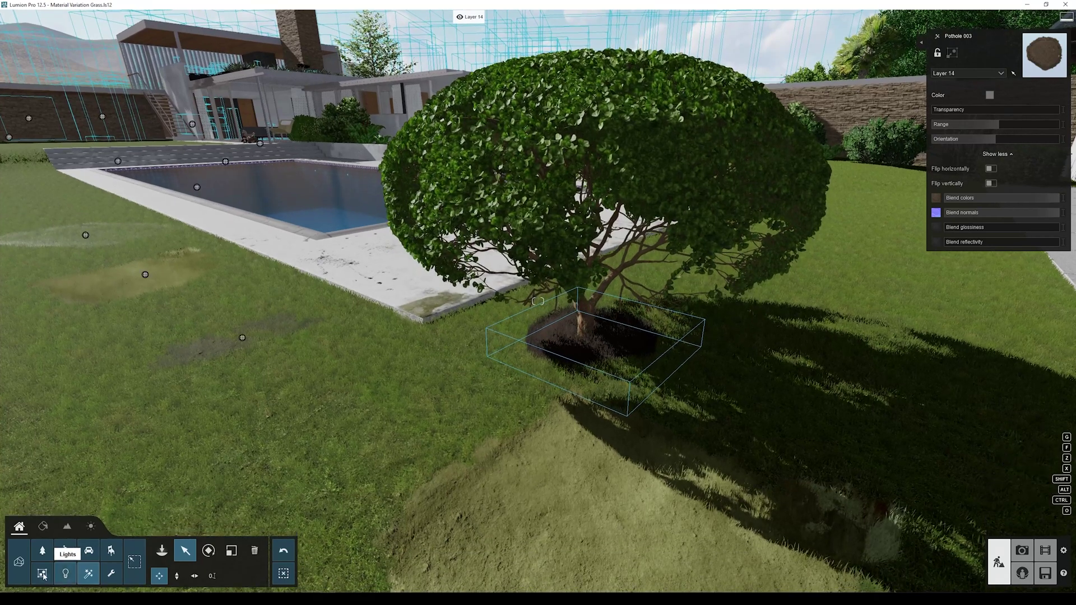
Place a small Stone Garden 012 rock beside the tree's soil bed.
click(43, 550)
click(107, 50)
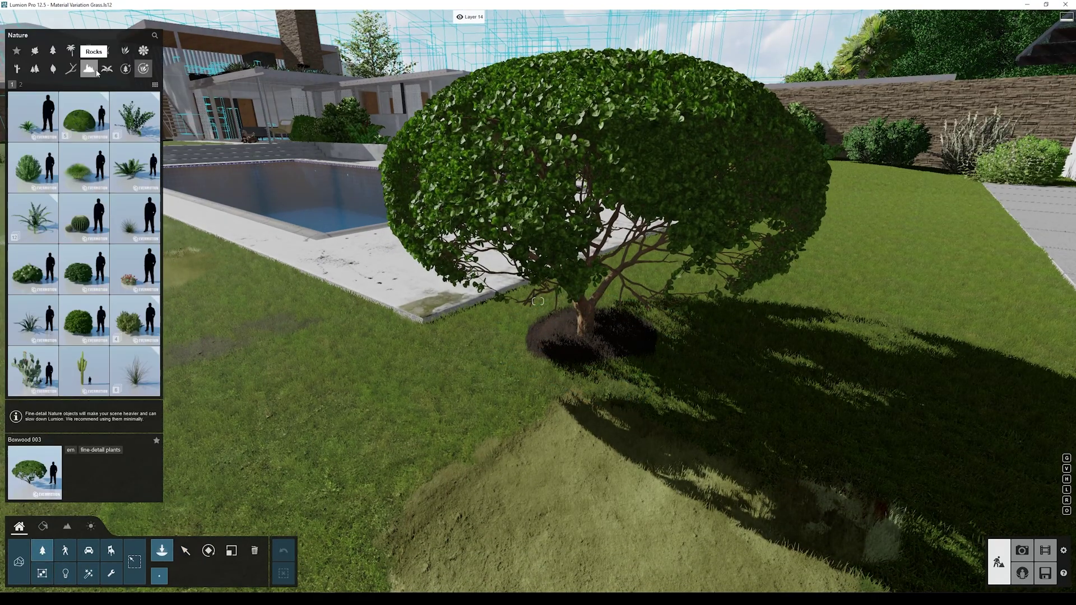
click(88, 69)
click(136, 120)
click(137, 120)
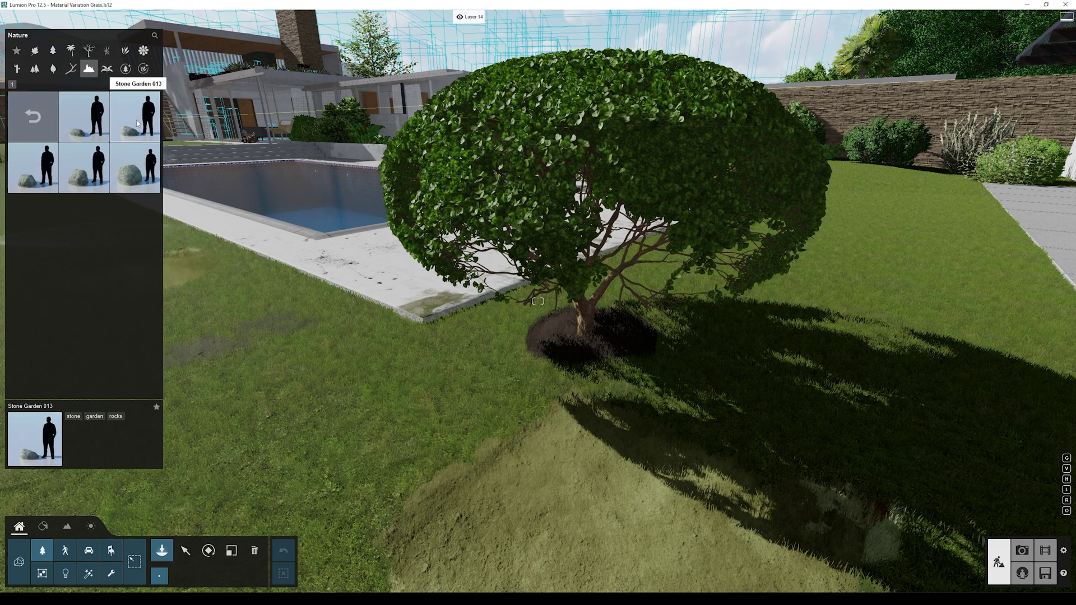
click(516, 415)
scroll(516, 415, up, 5)
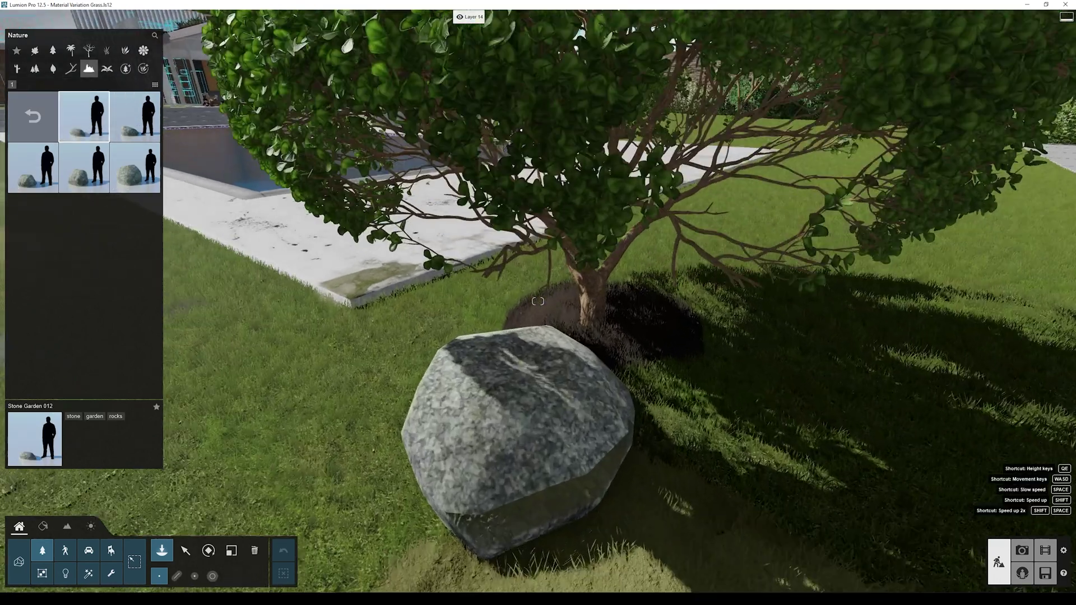
drag(515, 426, 543, 390)
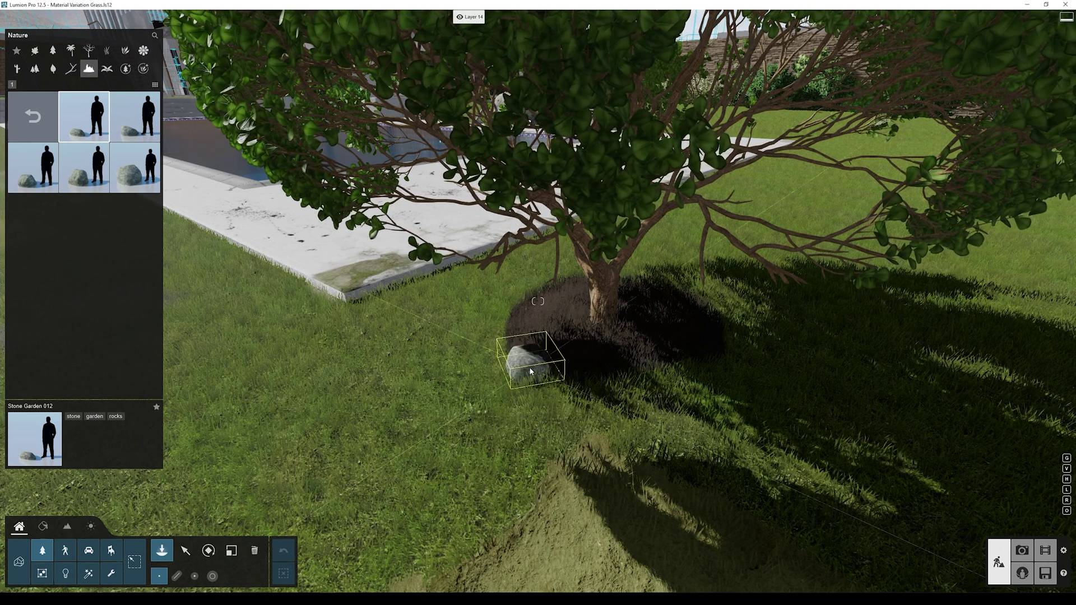
Add more garden stones around the soil bed until the ring is closed.
click(578, 373)
click(673, 359)
click(135, 117)
click(480, 312)
click(717, 307)
click(33, 168)
click(550, 291)
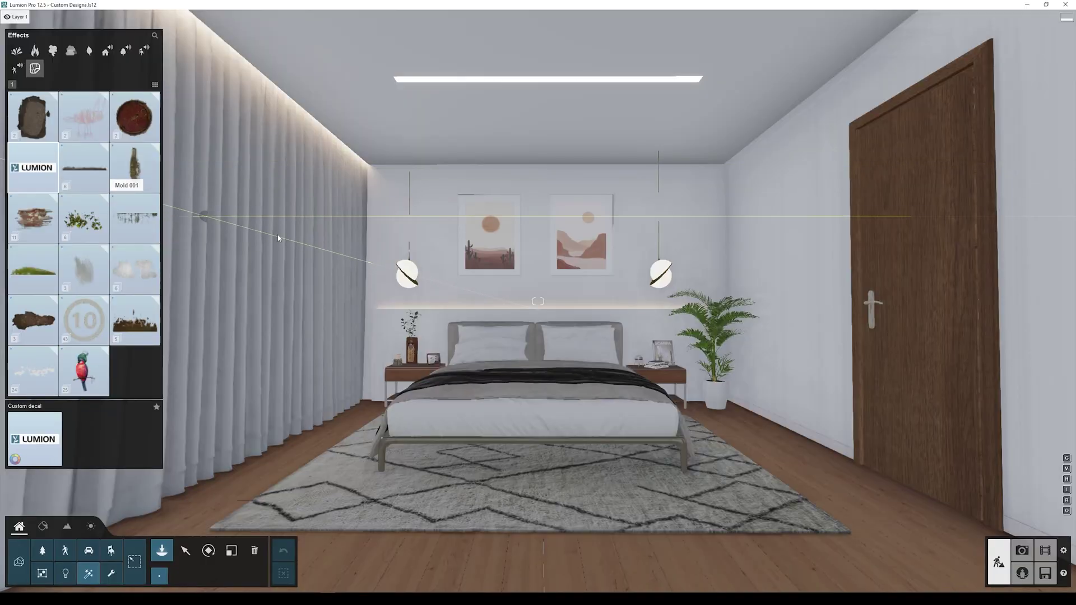
Pick the LUMION custom decal and drop it onto the bedroom wall above the bed.
click(535, 244)
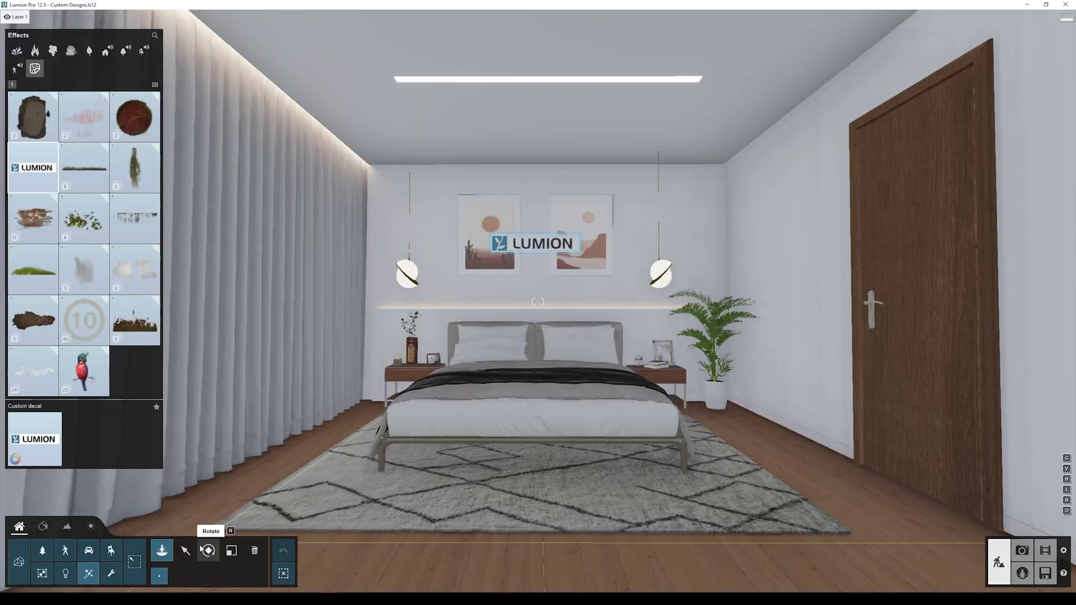
click(185, 550)
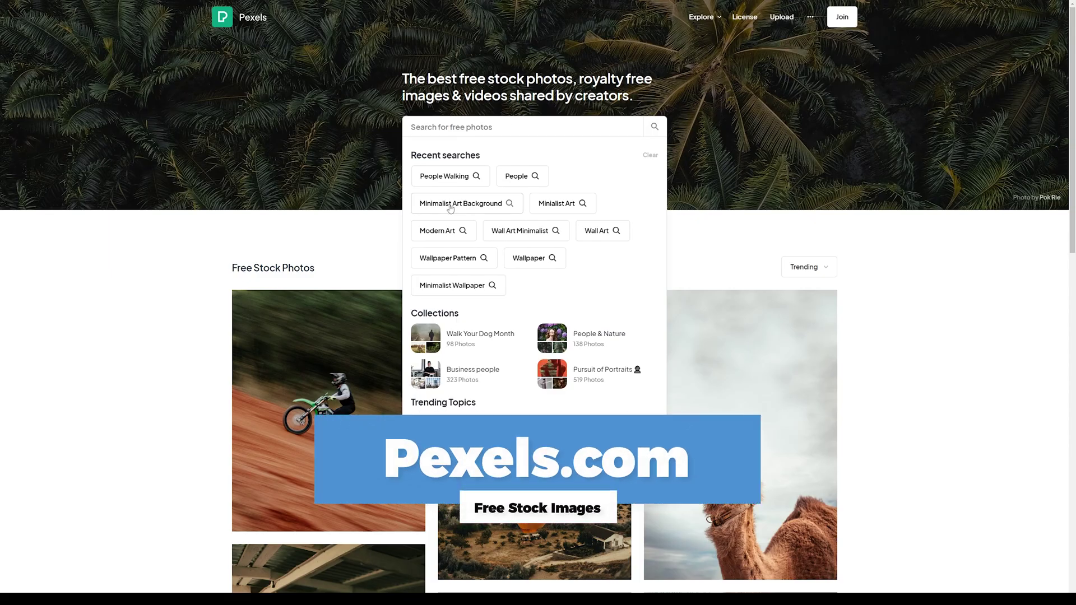
Rerun the minimalist art search on Pexels and open the red and pink abstract photo.
click(450, 206)
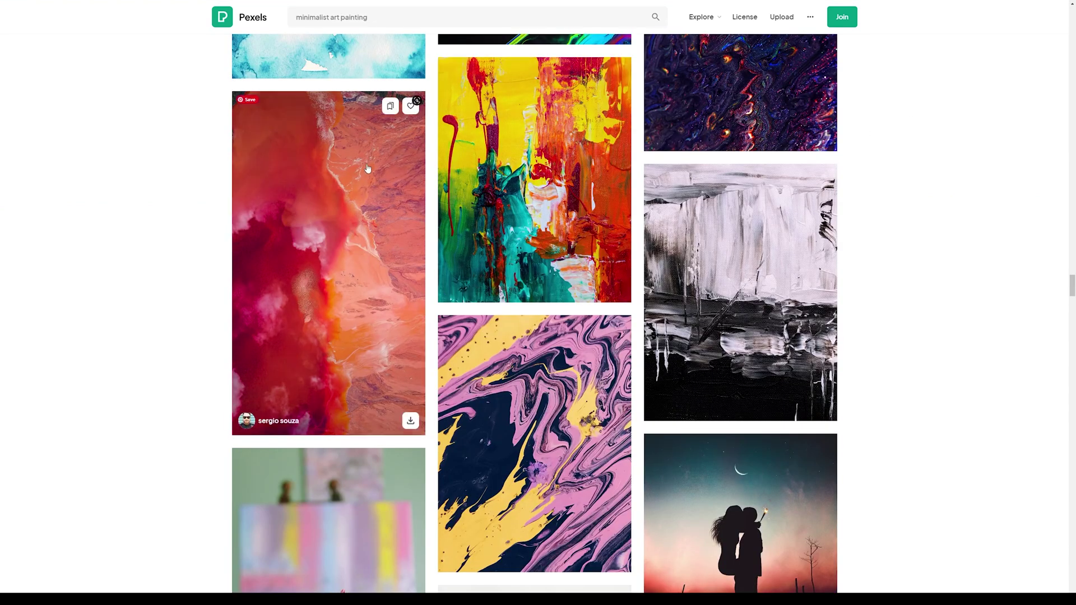
click(368, 169)
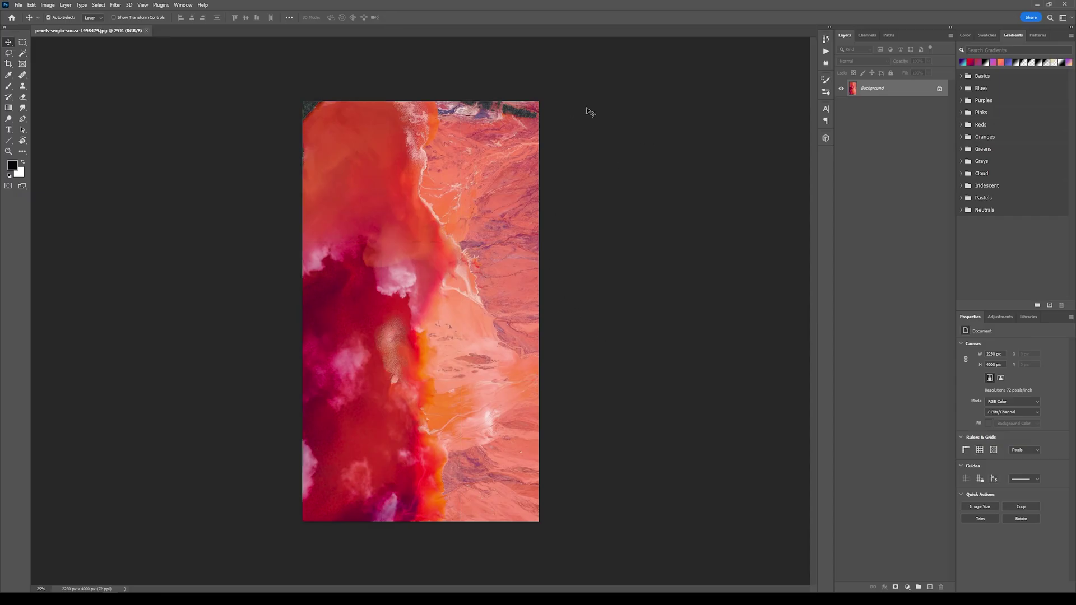
Resize the red abstract photo to 1152 × 2048 px by setting Image Size height to 2048.
click(48, 6)
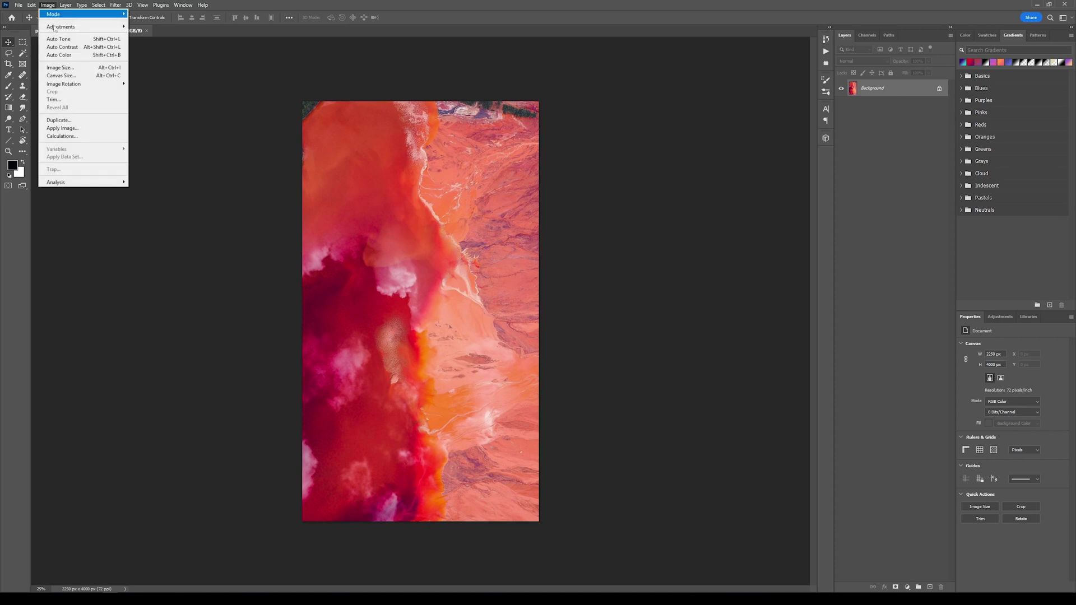
click(73, 70)
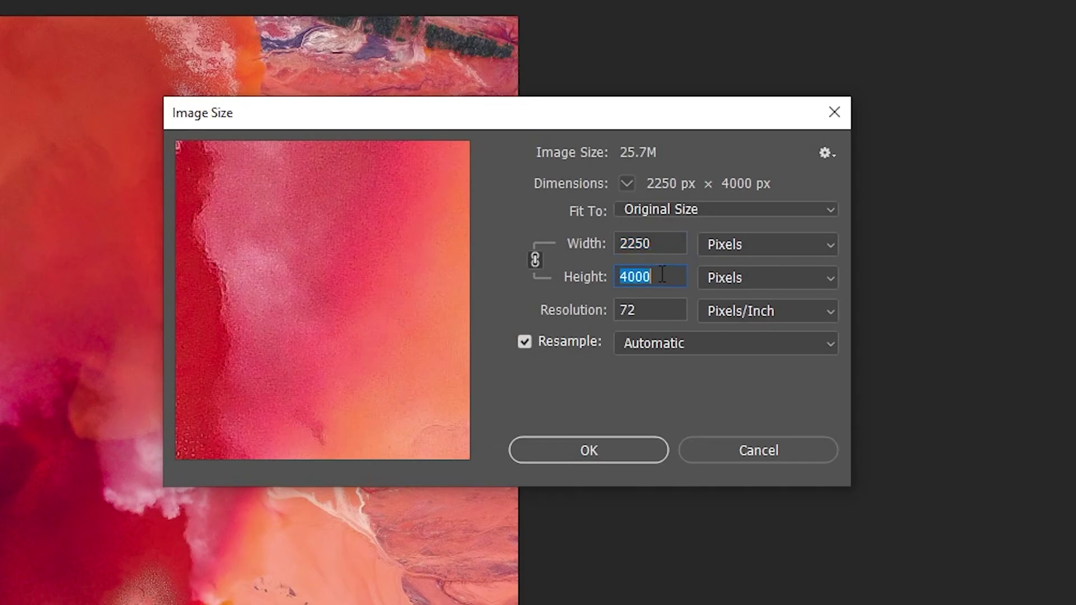
text(048)
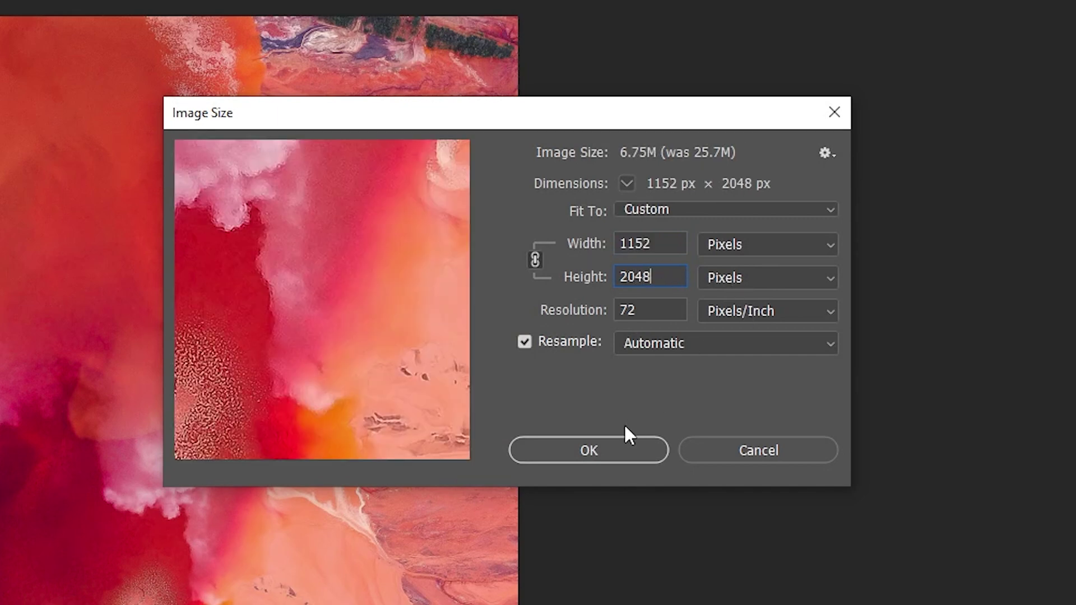
click(594, 164)
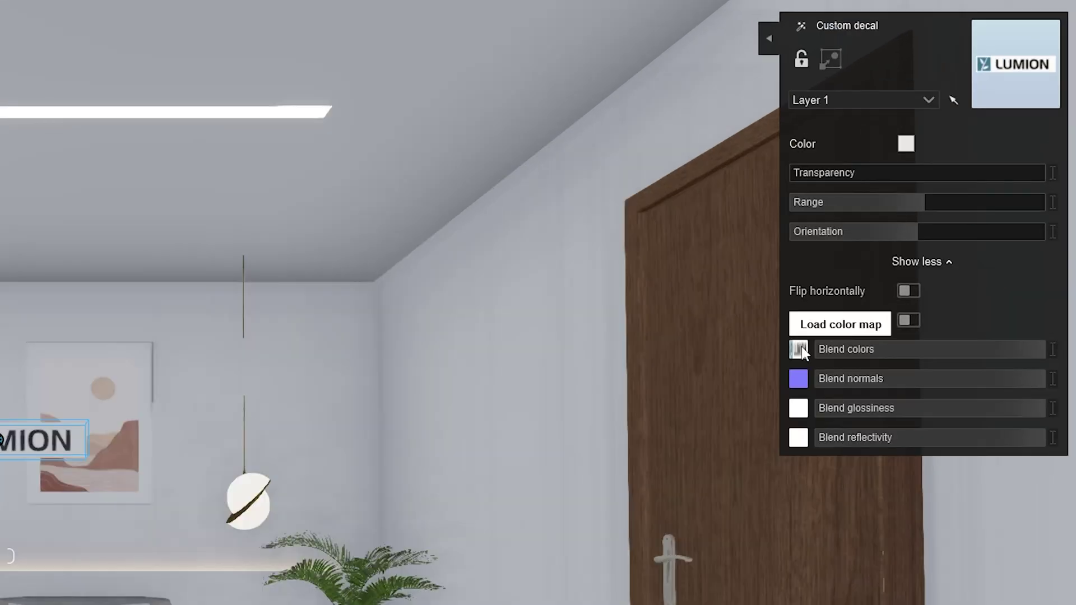
Load the resized red abstract photo as the decal's Blend colors and fine-tune its glossiness.
click(799, 348)
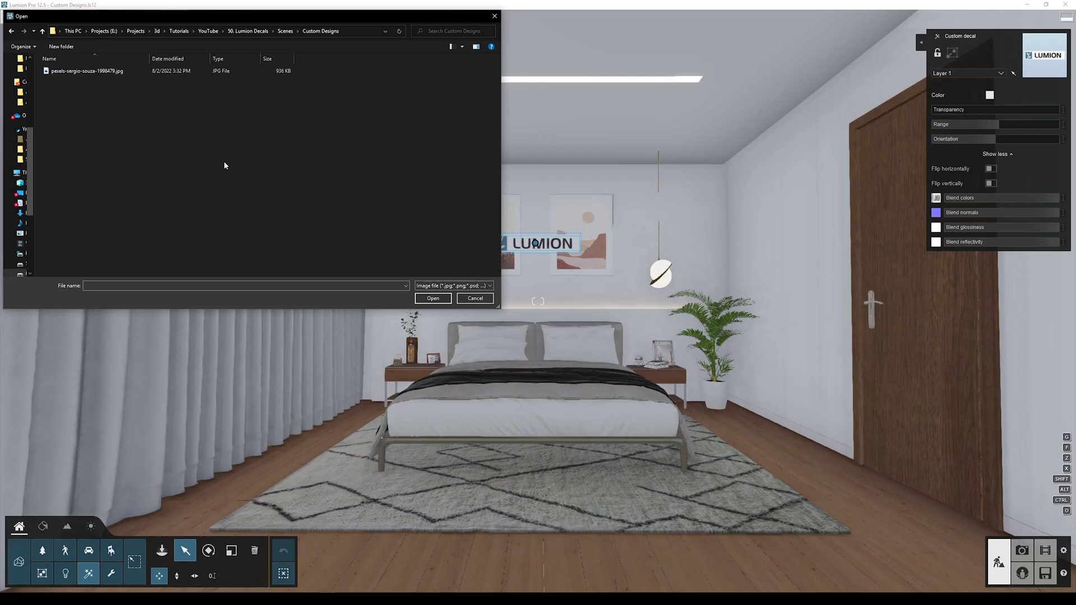
double_click(93, 71)
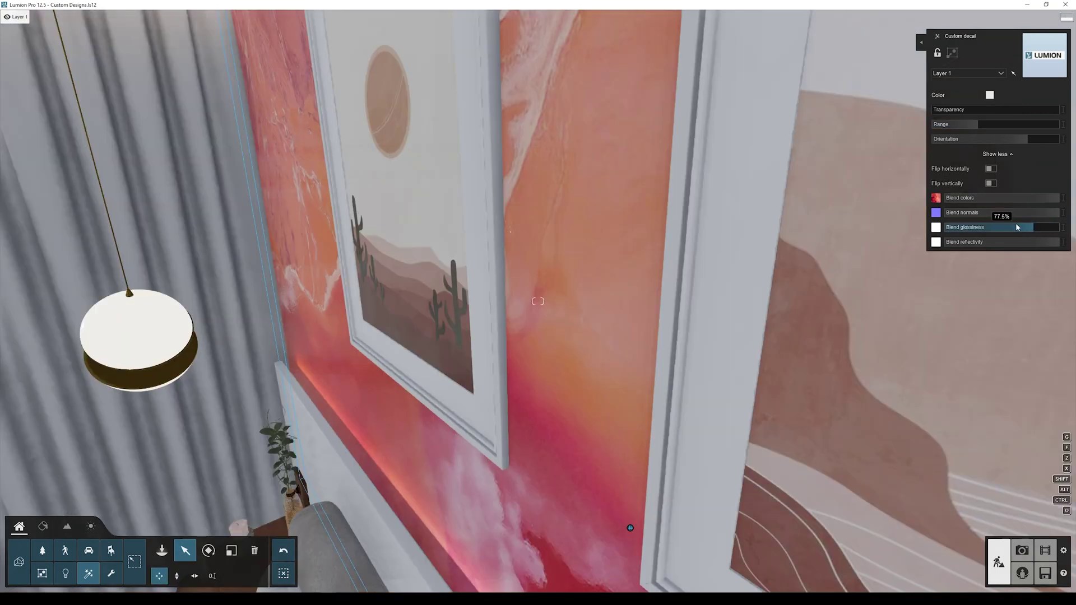
drag(1017, 225, 839, 235)
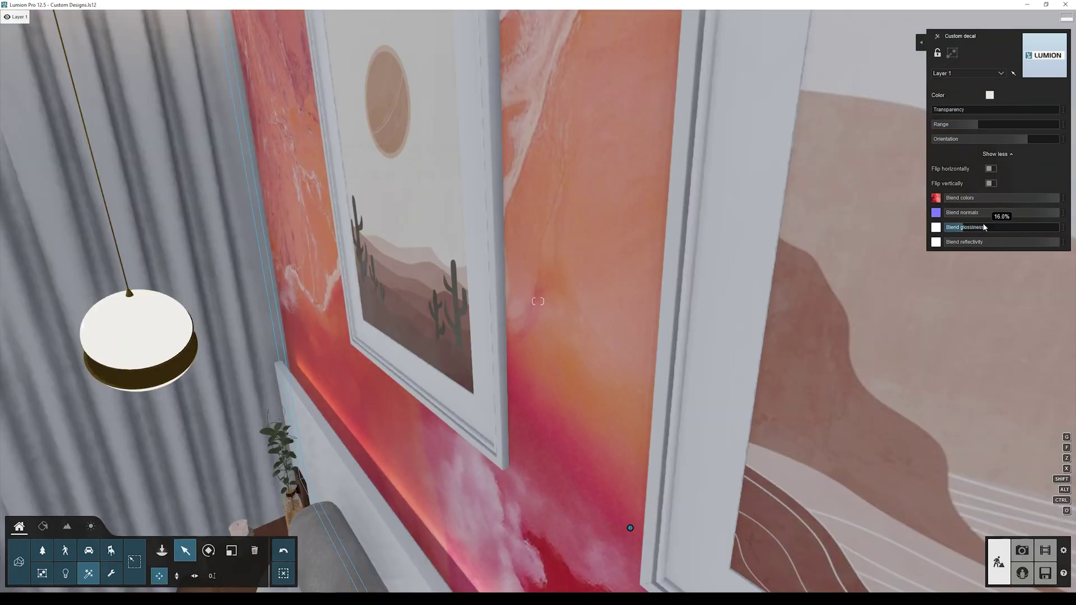
drag(985, 226, 1049, 227)
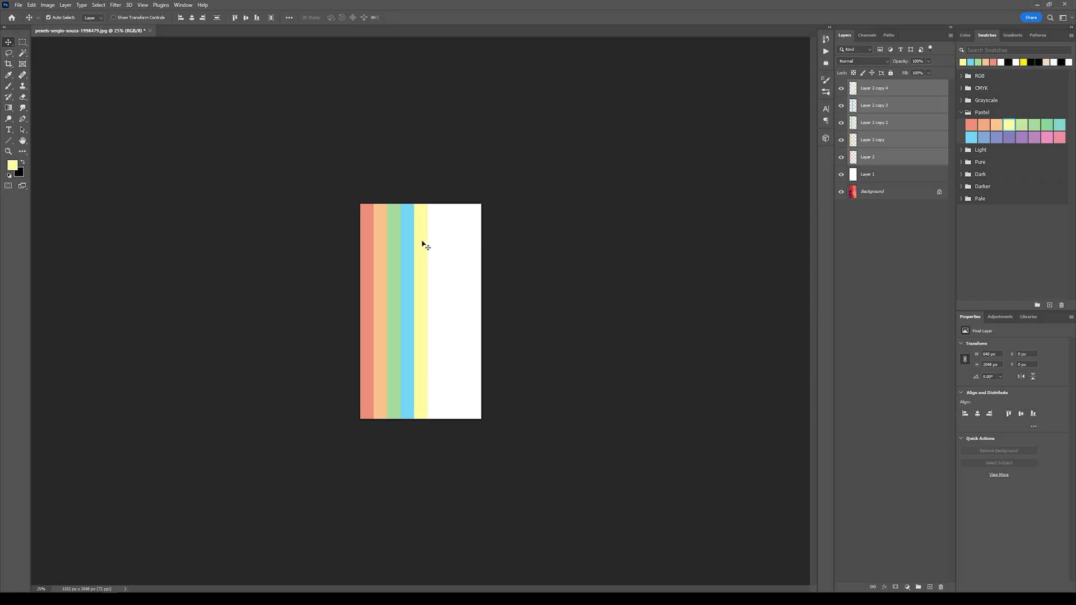
drag(423, 240, 466, 247)
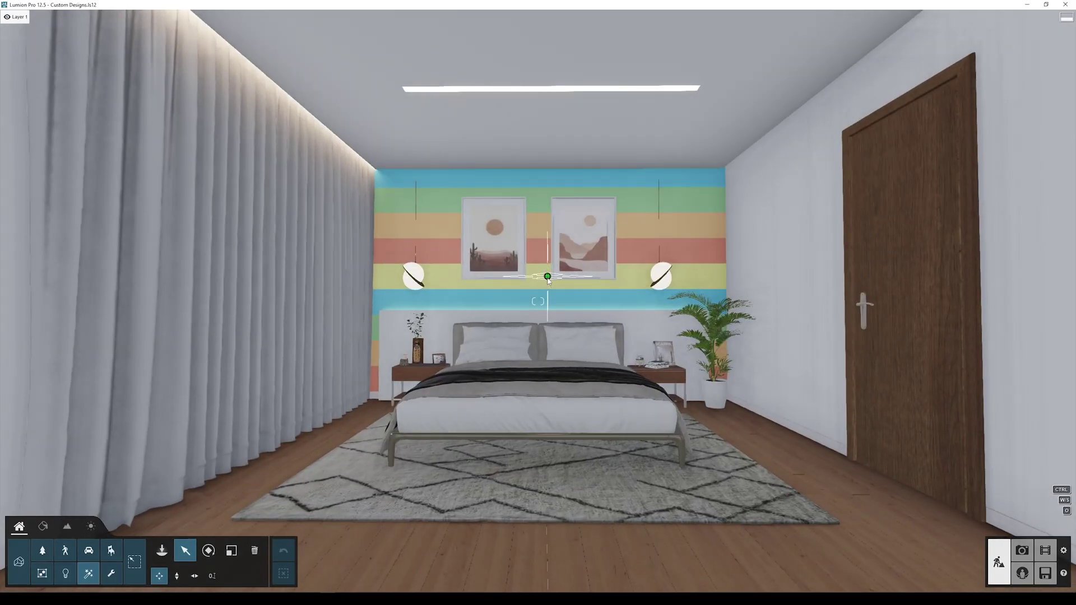
click(548, 277)
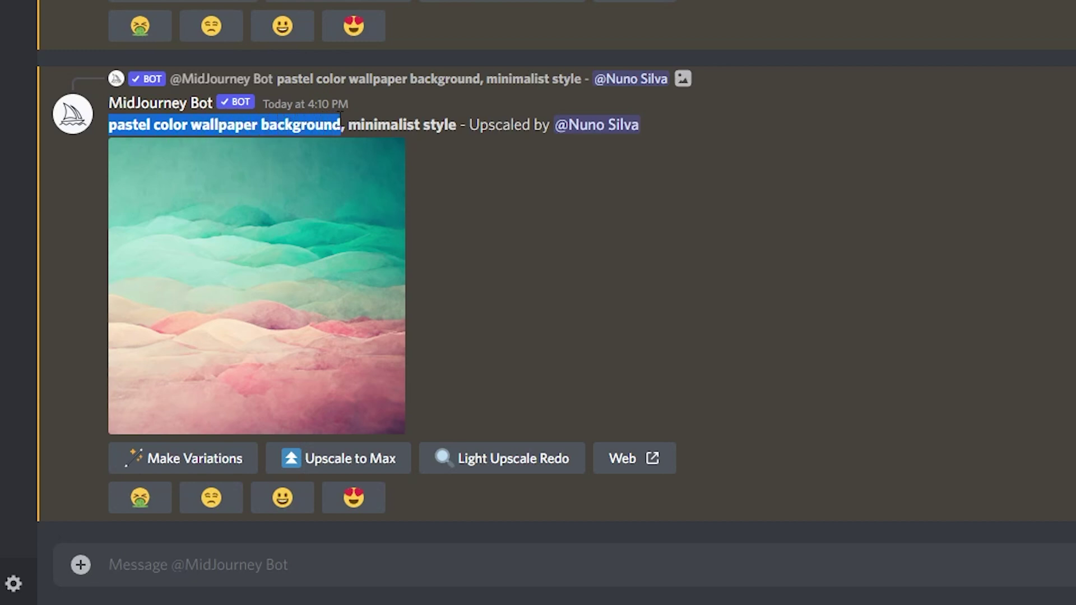
Open MidJourney Bot's upscaled teal-and-pink pastel wallpaper in the full-size preview.
click(401, 193)
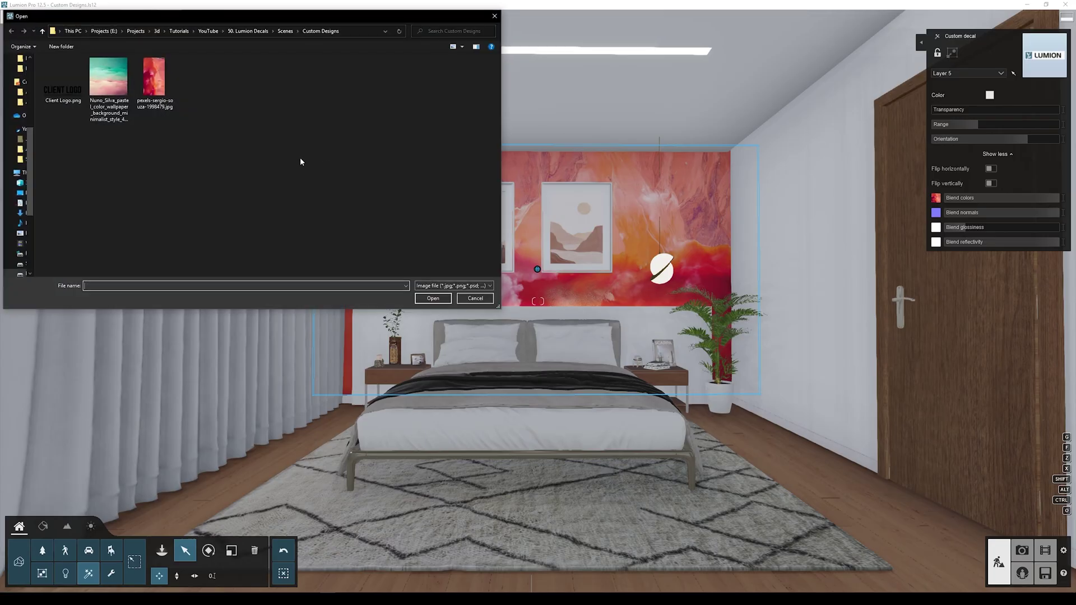
Apply the pastel hills PNG to the mural, rotate it horizontal, and raise it on the wall.
key(Return)
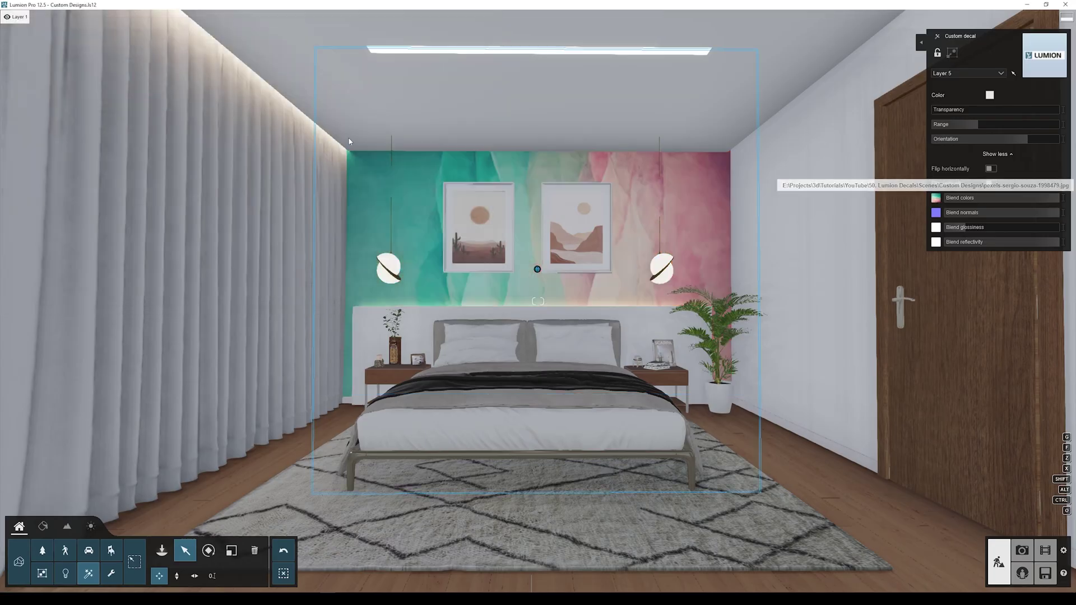
click(995, 139)
click(176, 576)
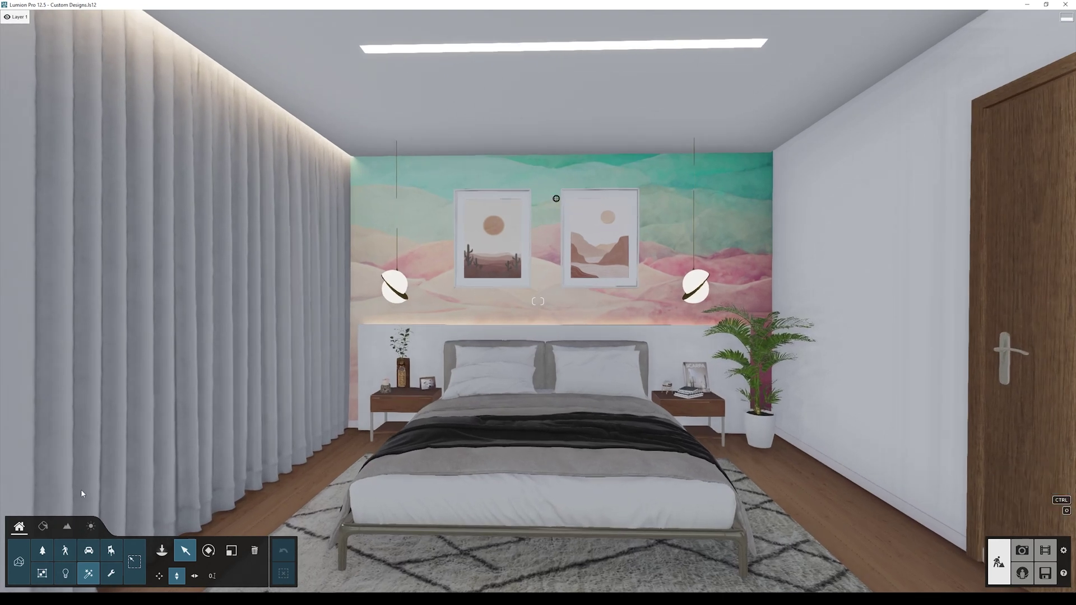
click(557, 199)
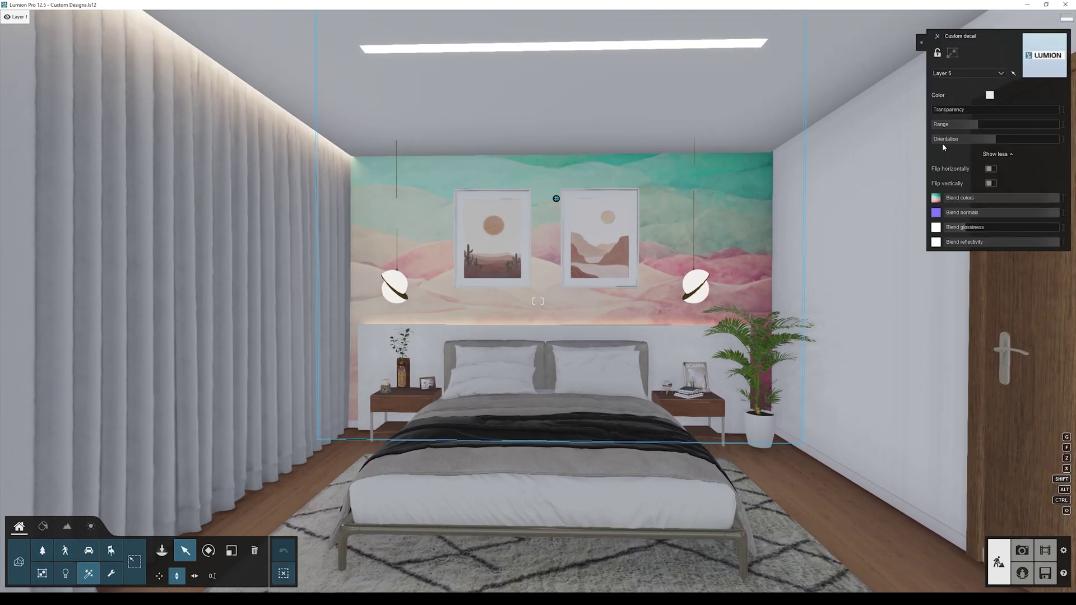
click(937, 198)
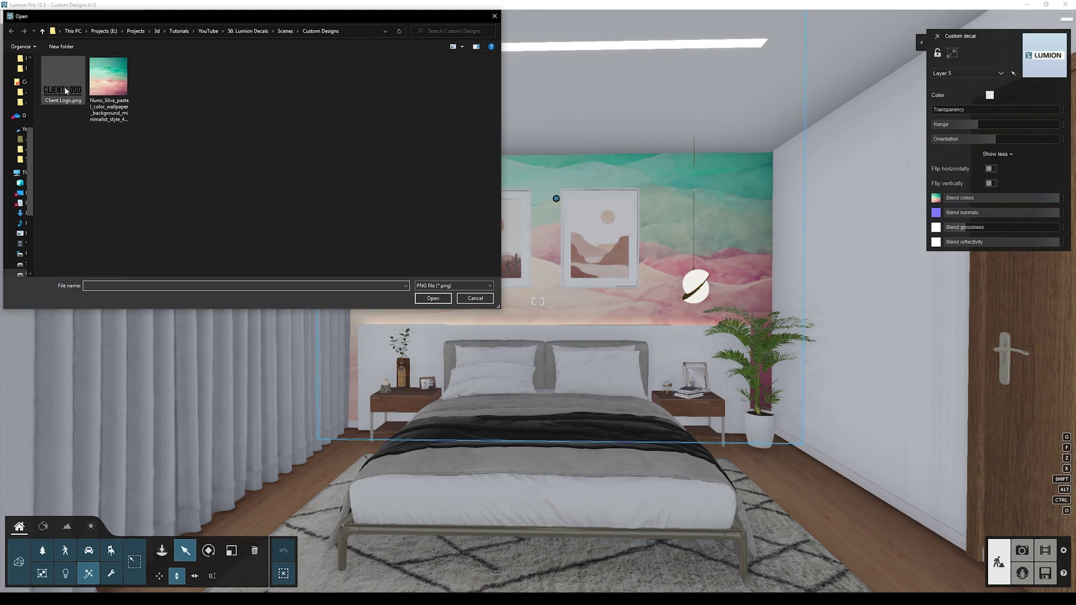
Load Client Logo.png onto the wall decal and scale it down to a compact logo.
double_click(66, 90)
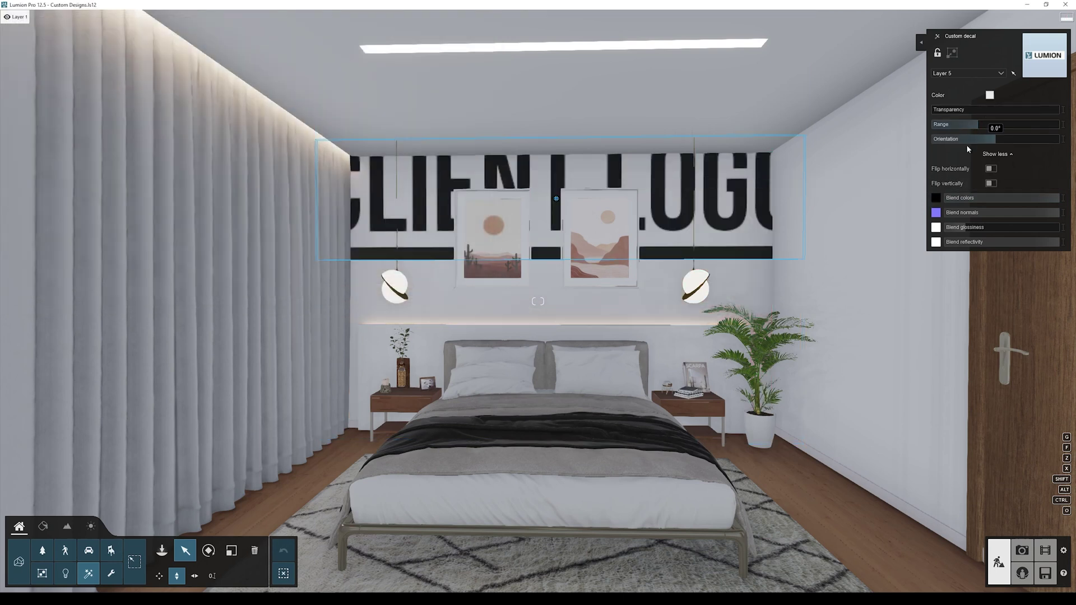
drag(557, 199, 425, 256)
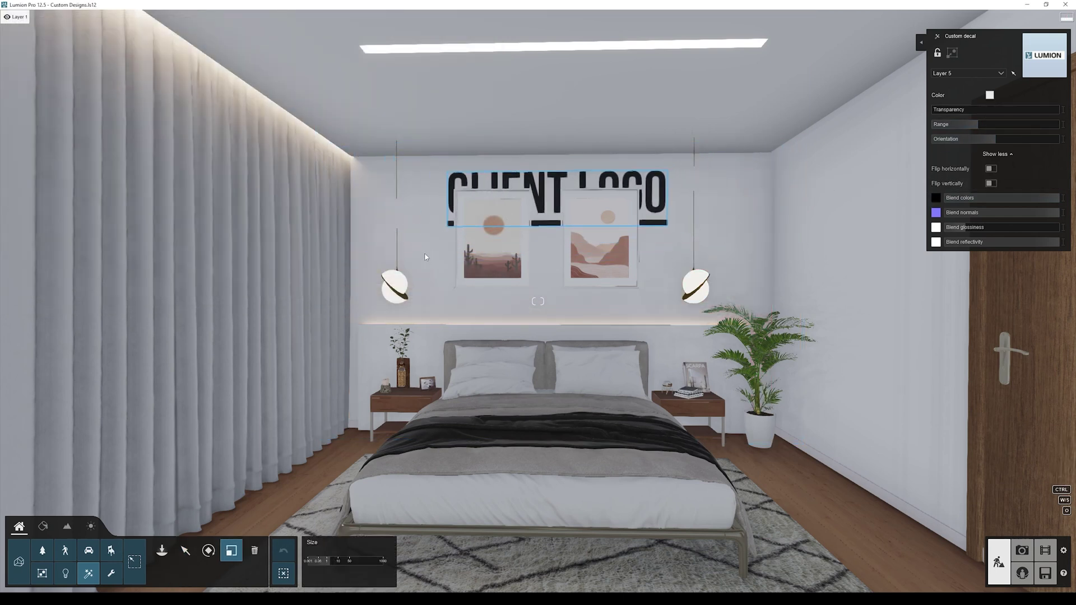
key(h)
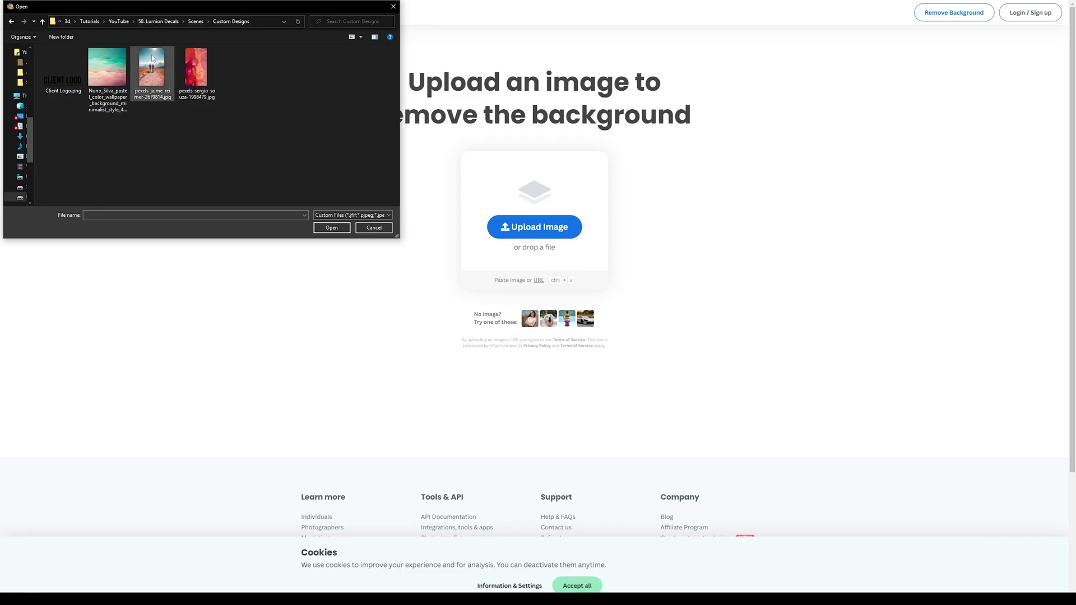
Upload the people-walking photo to remove.bg for background removal.
double_click(152, 58)
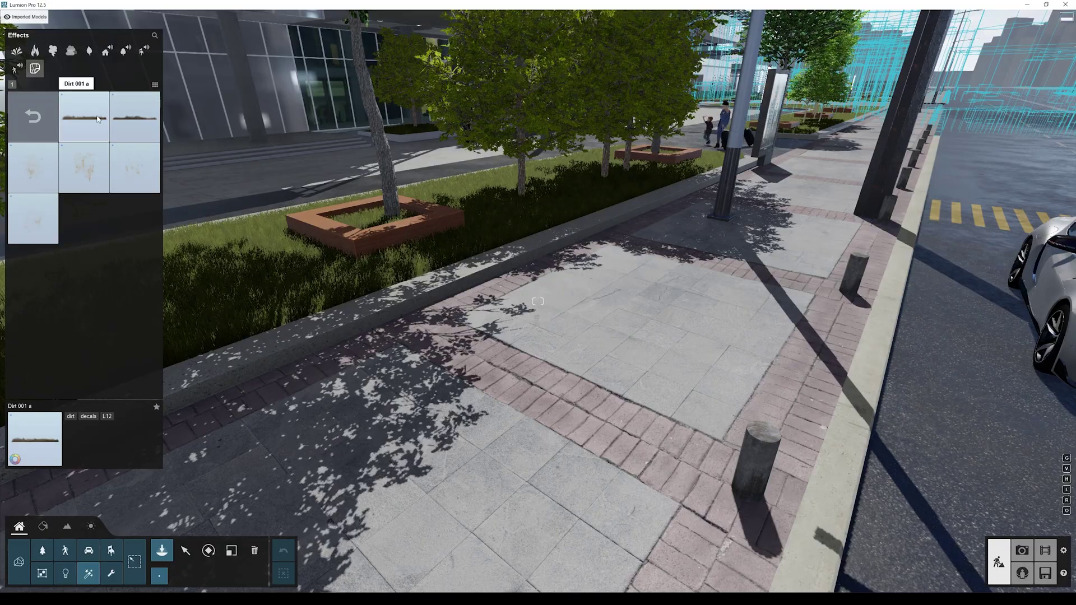
Place the Dirt 001 a decal on the stone curb and angle the view down onto it.
click(99, 119)
click(392, 286)
key(w)
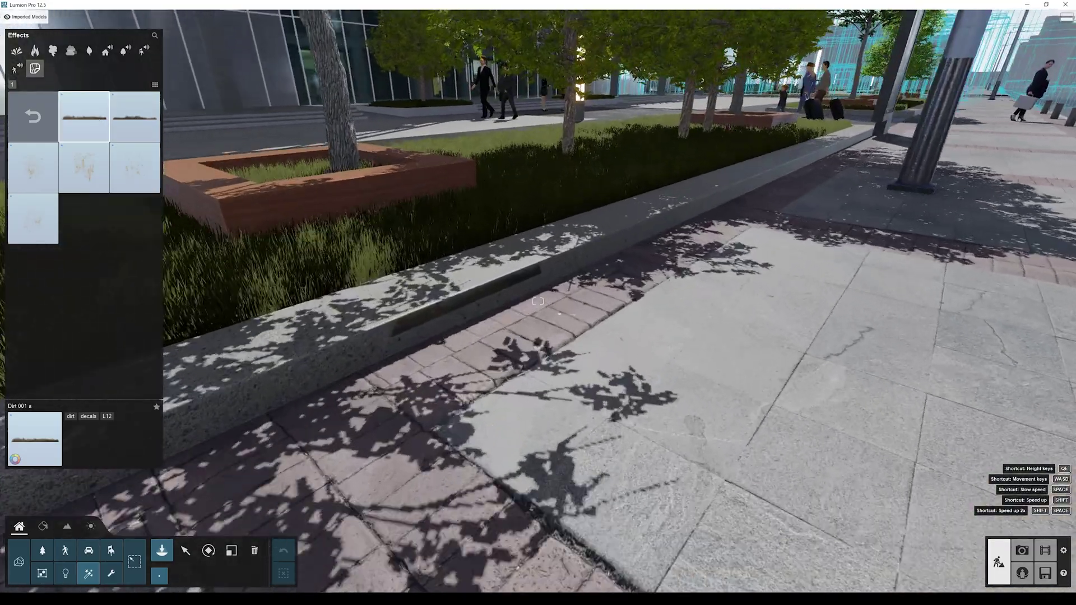
right_drag(488, 302, 487, 316)
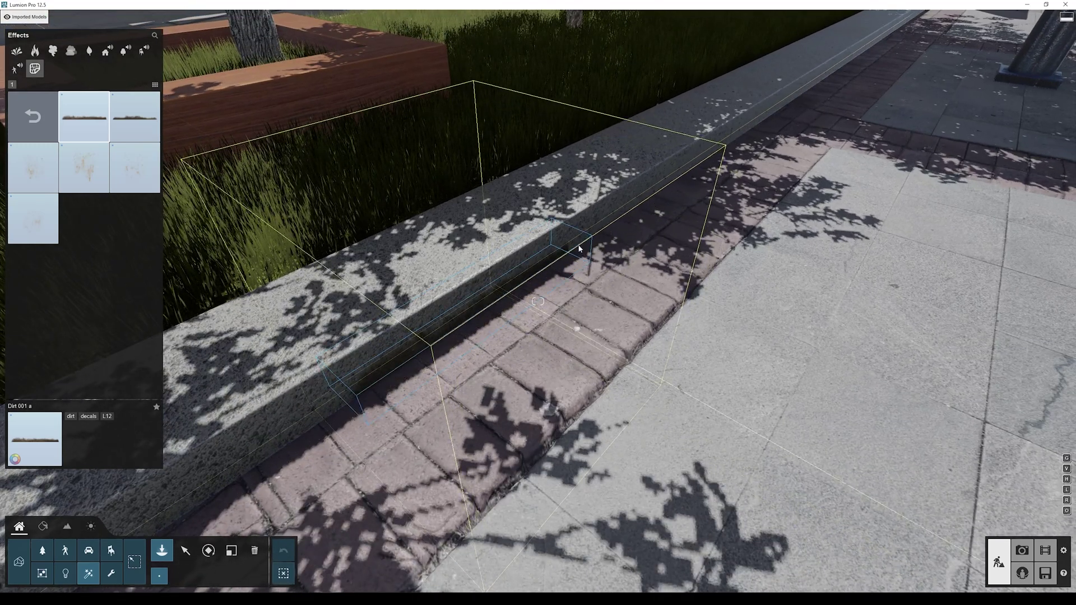
Switch to the Dirt 001 b decal and select a placed dirt decal for editing.
click(154, 131)
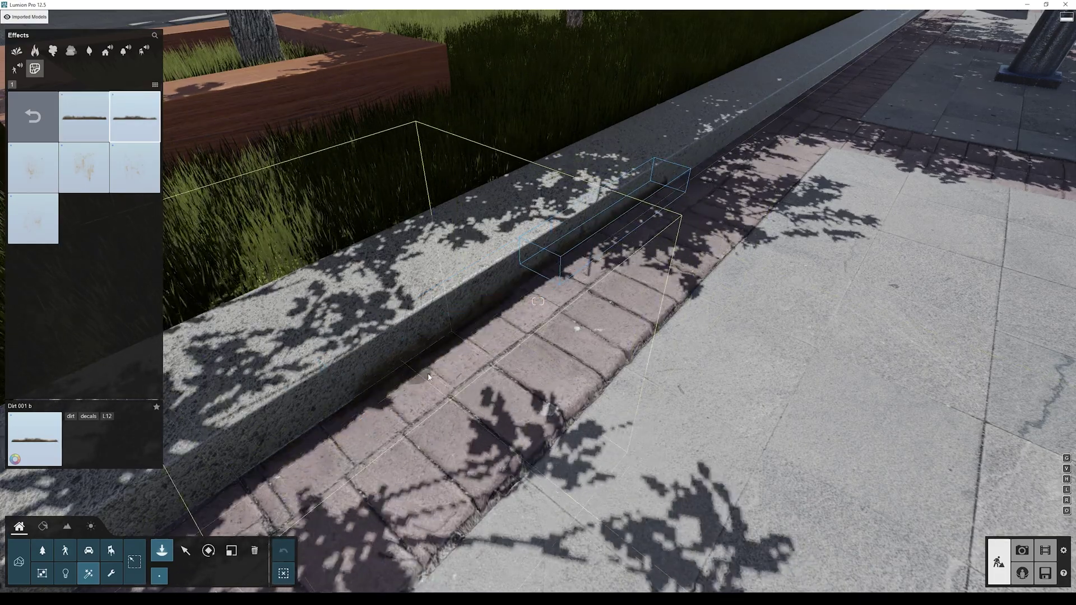
scroll(429, 378, down, 5)
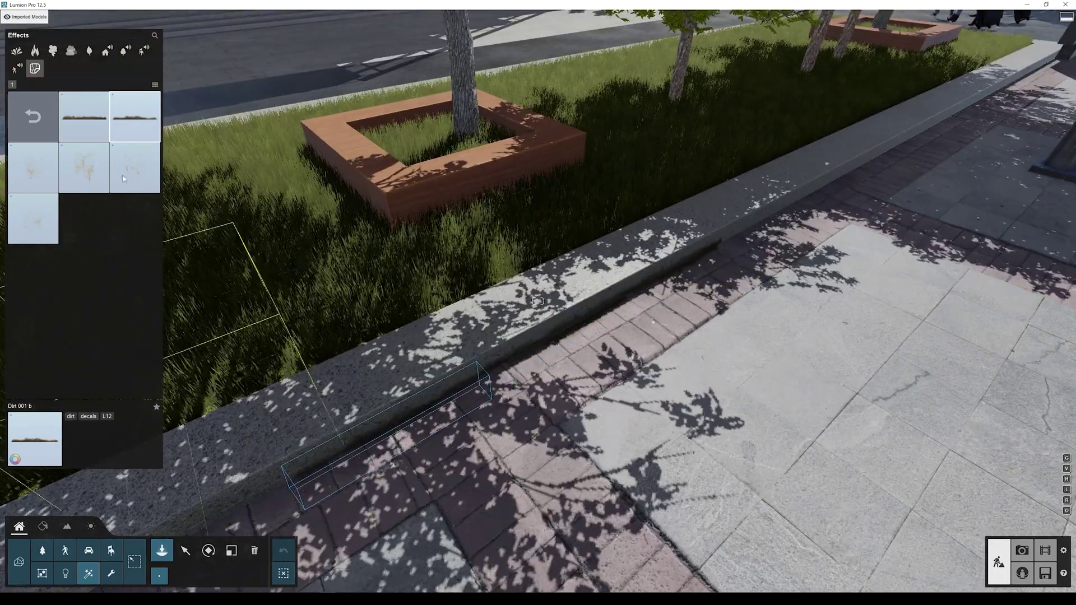
scroll(538, 303, up, 5)
click(209, 270)
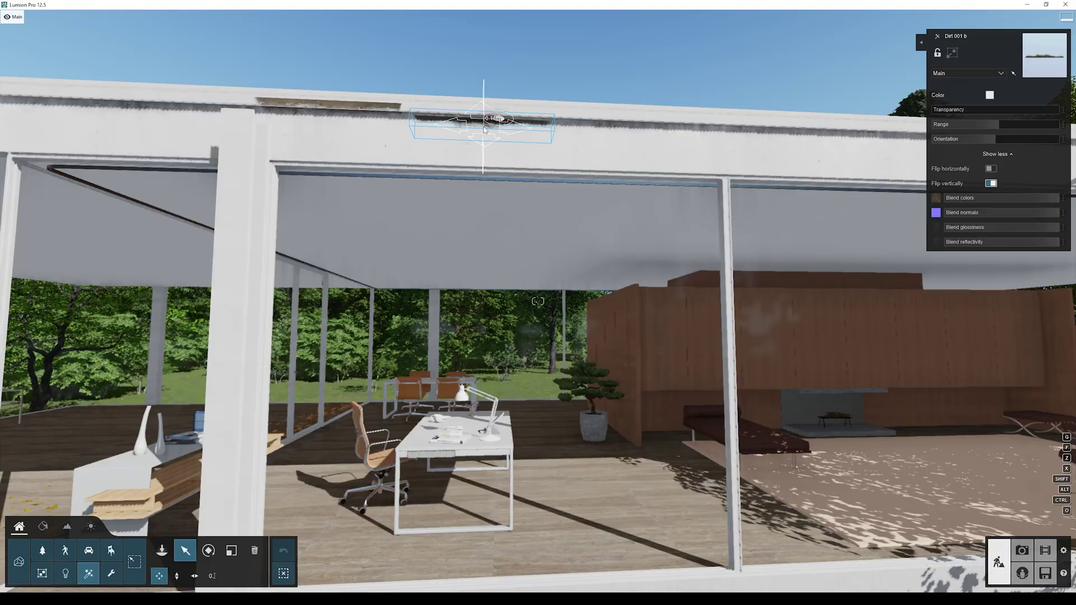
Nudge the dirt decal on the roof fascia slightly into position.
drag(484, 127, 483, 124)
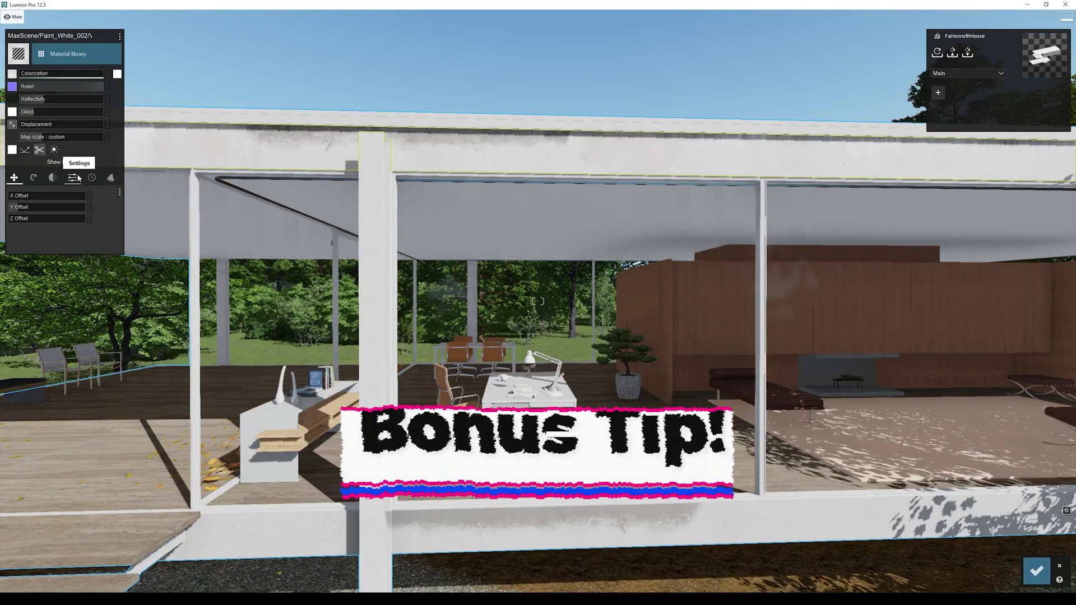
Raise the Paint_White_002 weathering sliders in two passes, checking the house from new camera angles.
click(92, 177)
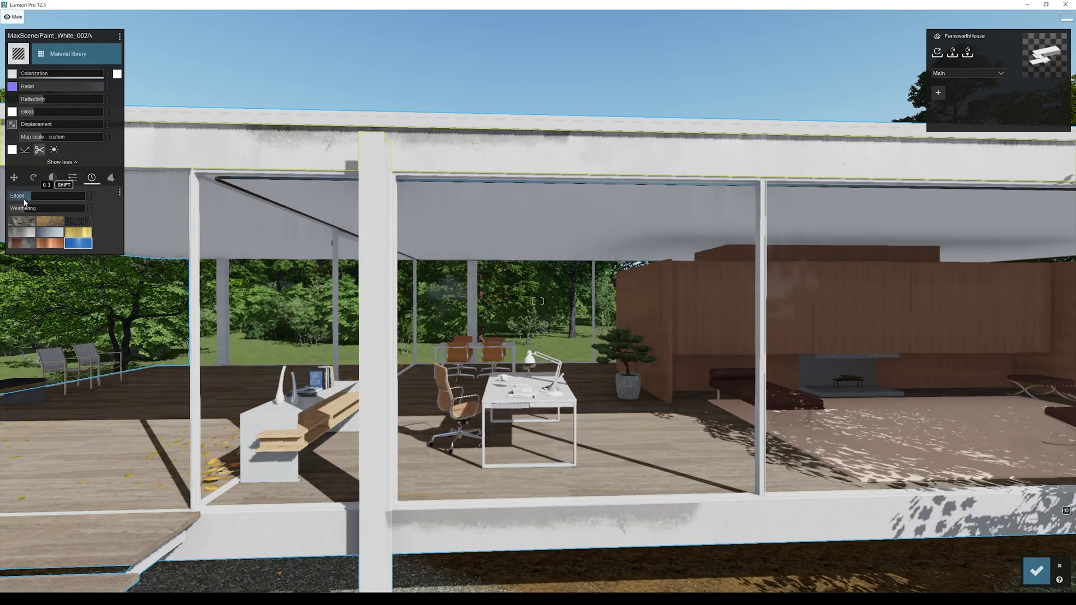
drag(10, 209, 32, 215)
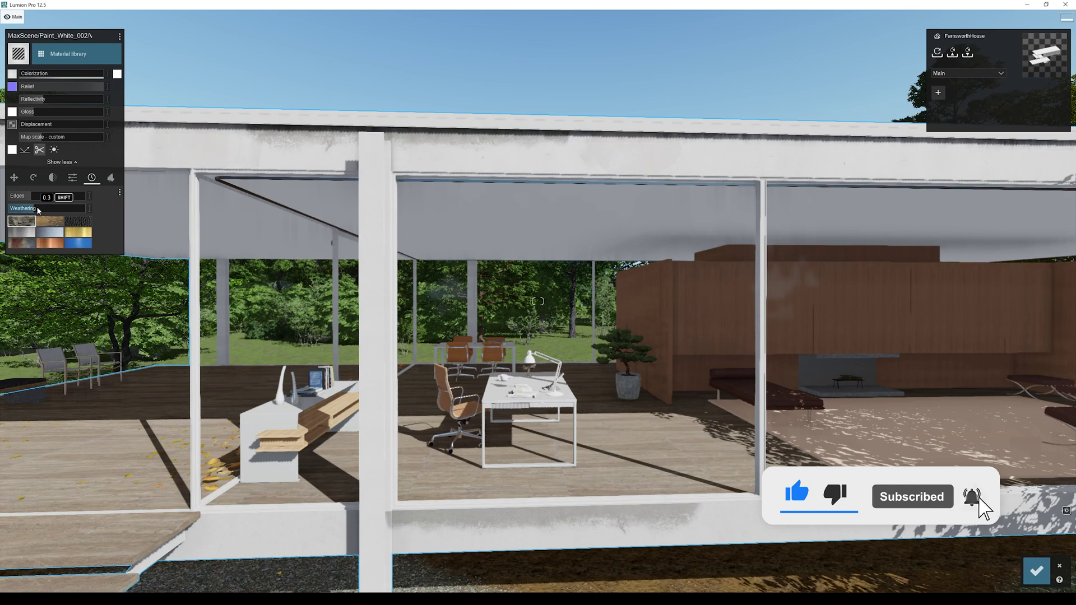
key(s)
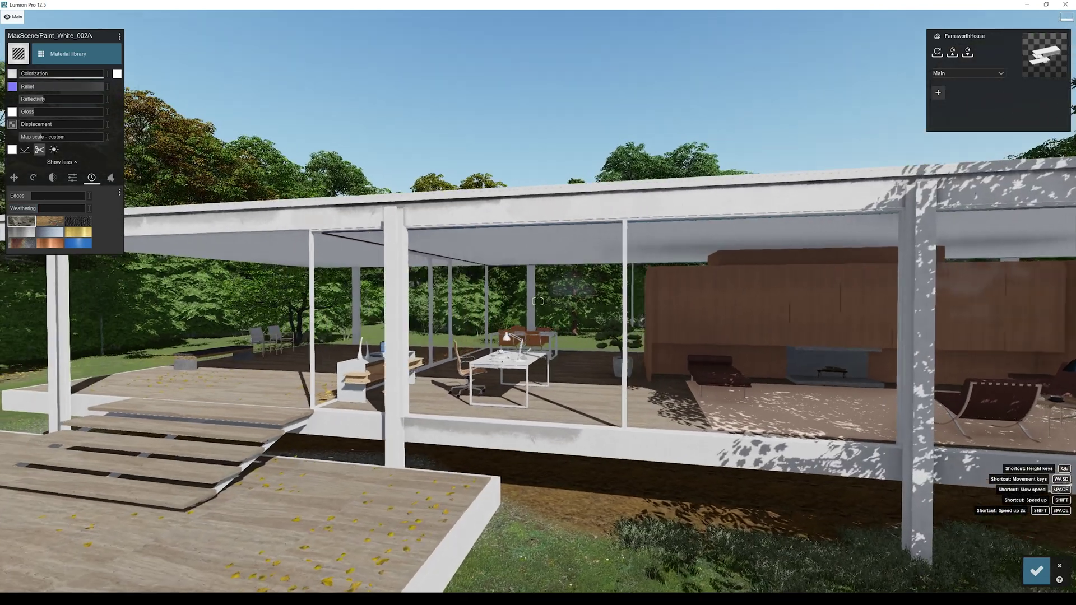
key(w)
key(d)
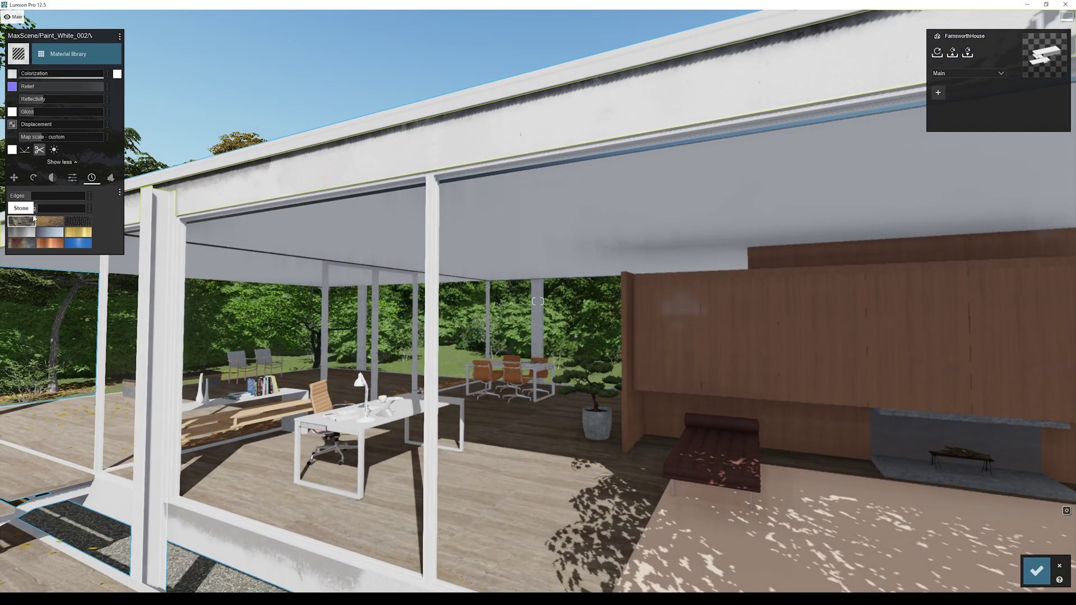
drag(48, 213, 70, 212)
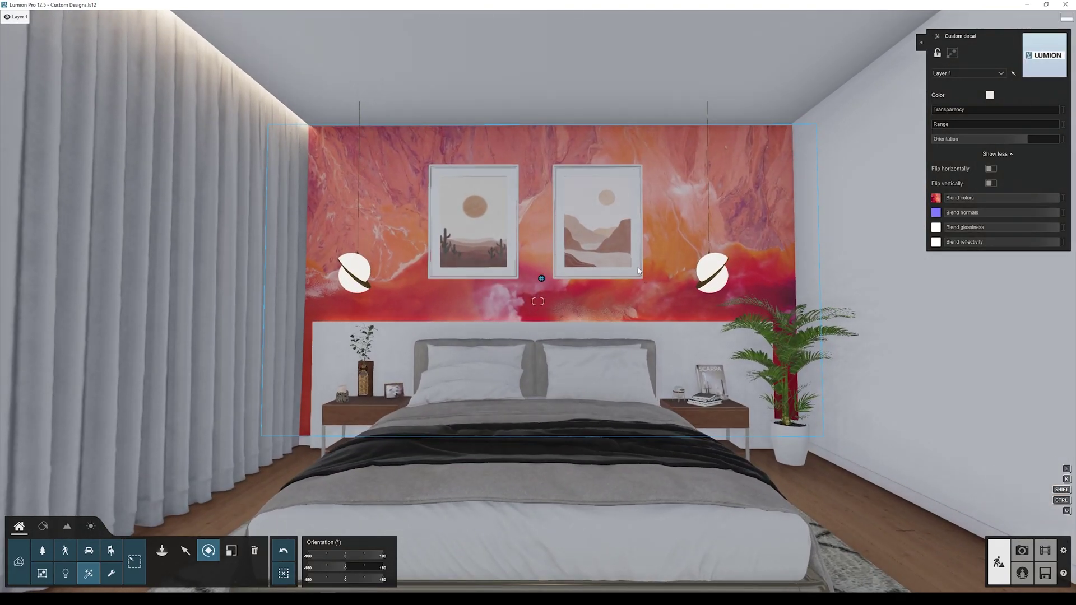
Rotate the teal wall design to horizontal waves and put it on Layer 3, renamed Design 2.
key(m)
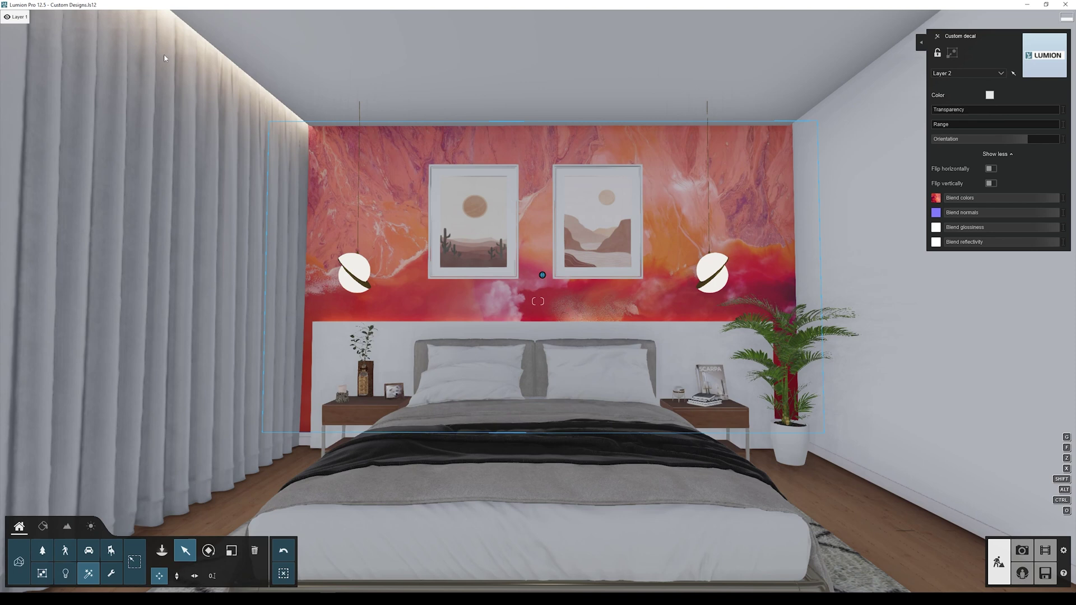
click(44, 15)
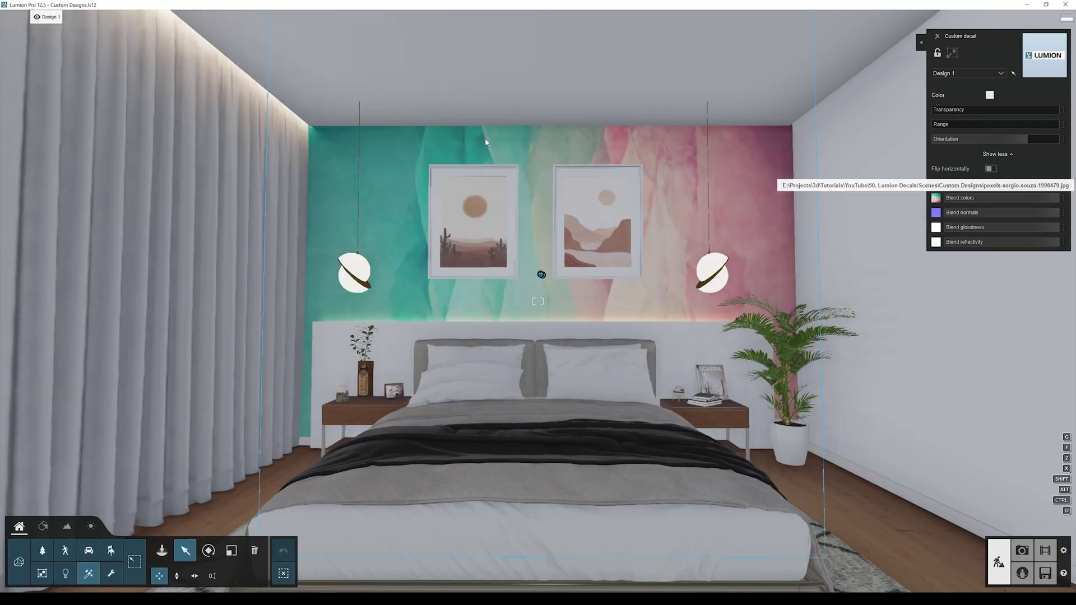
click(995, 139)
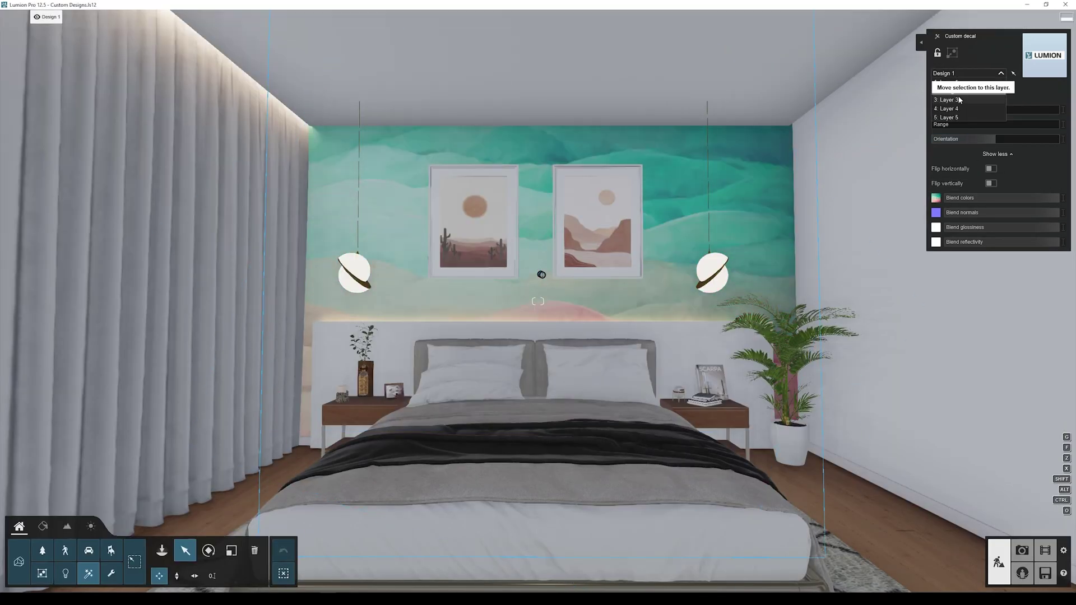
click(953, 100)
click(89, 18)
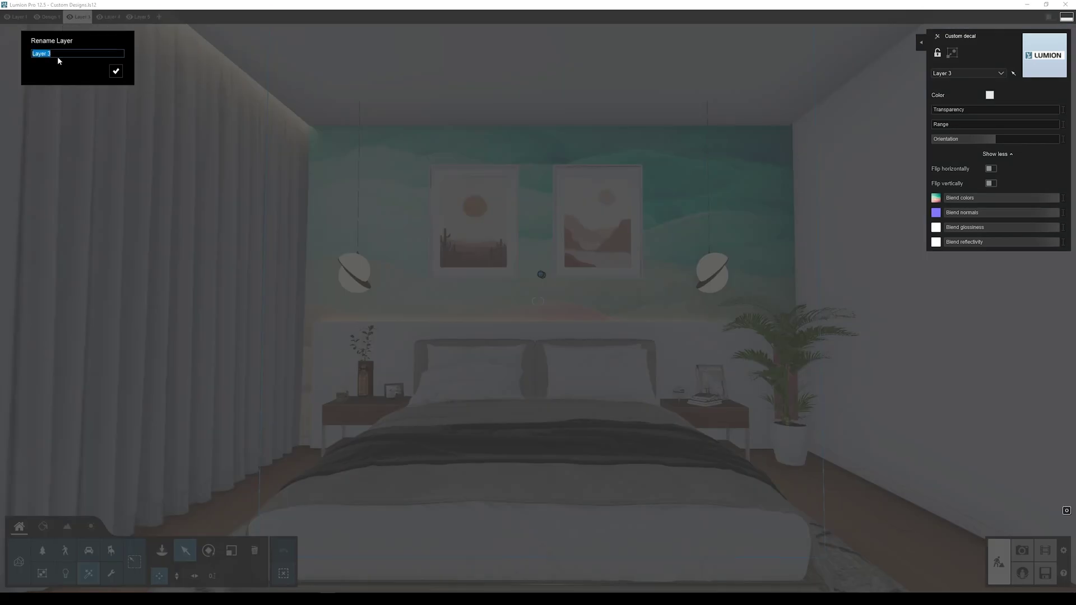
key(Return)
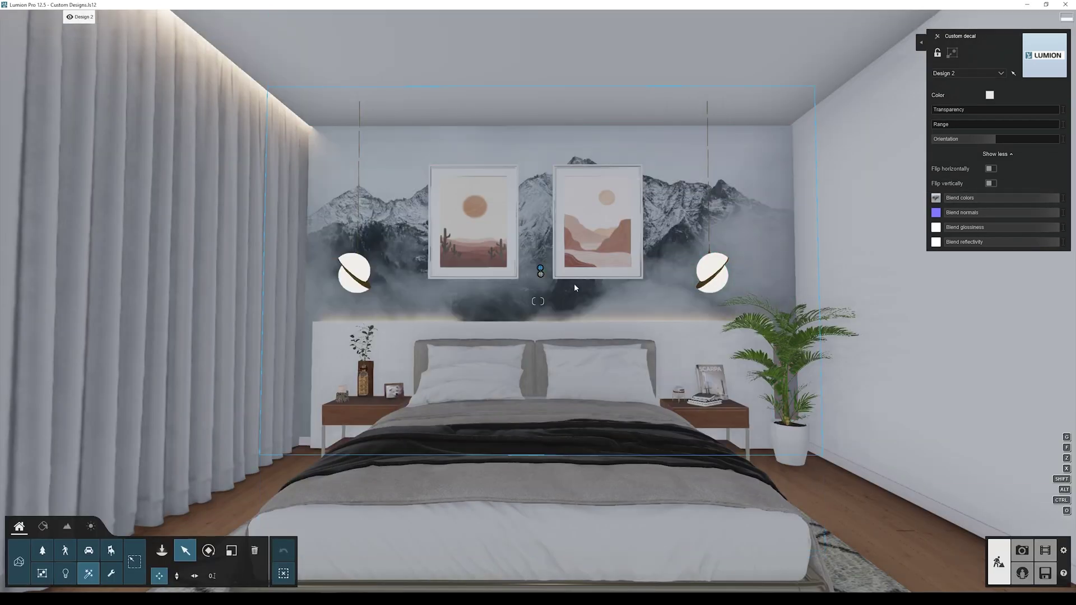
Put the mountain decal on Layer 4, rename it 'Design 3', and raise it slightly.
click(953, 109)
click(112, 17)
text(Design 3)
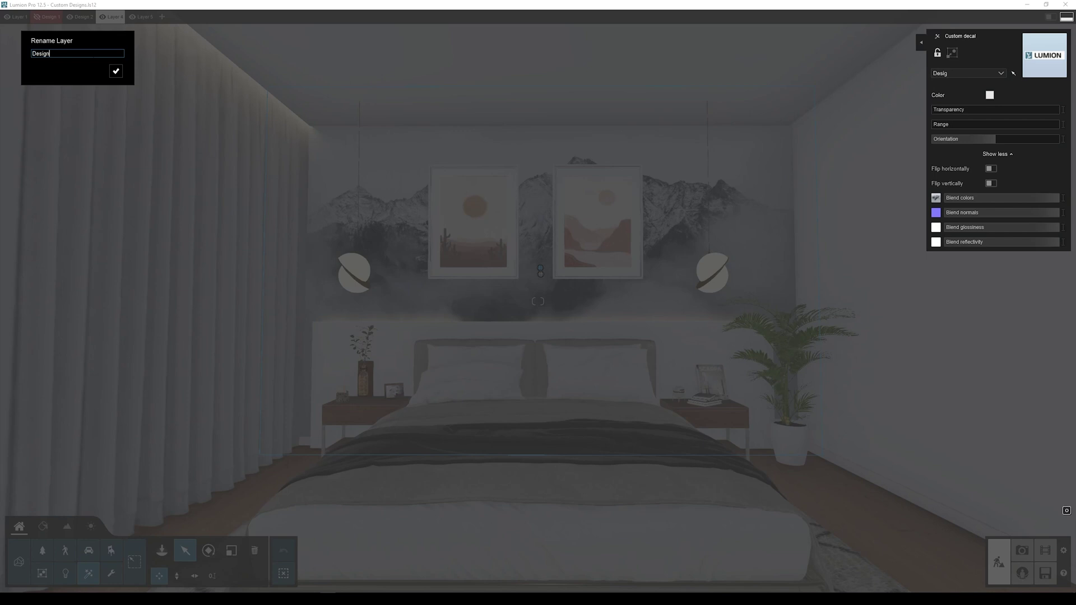
key(Return)
drag(541, 269, 365, 370)
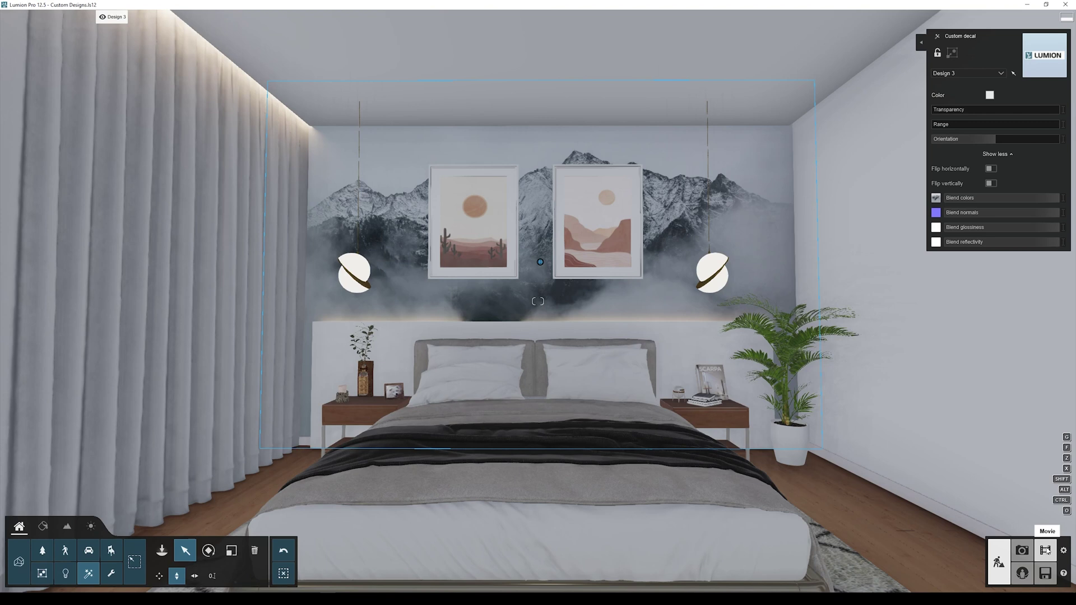
In Movie mode, record a bedroom clip with two camera keyframes and play it back.
click(1046, 551)
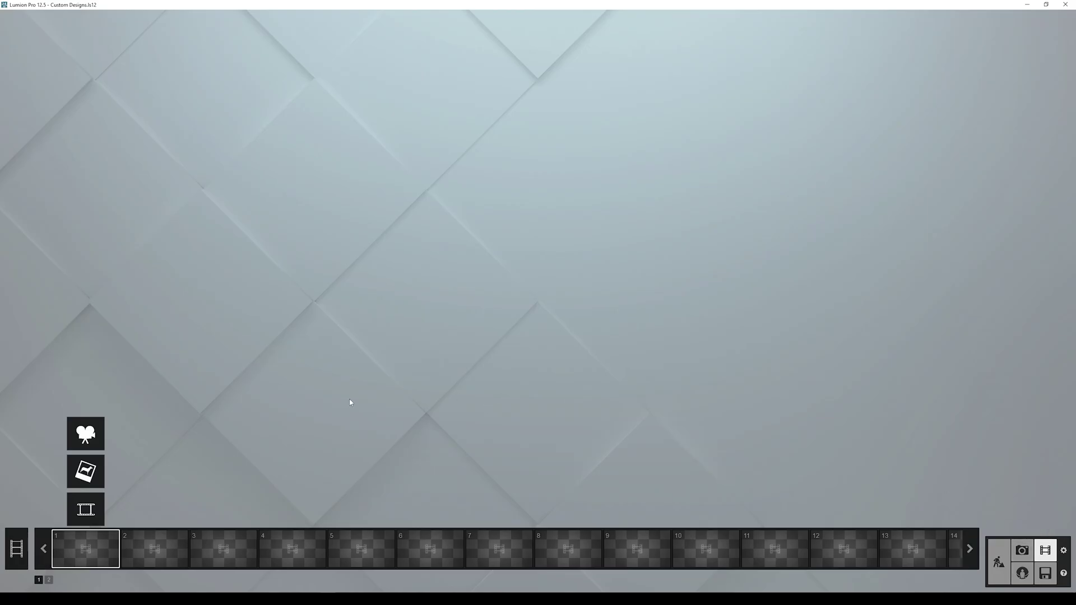
click(86, 433)
click(537, 549)
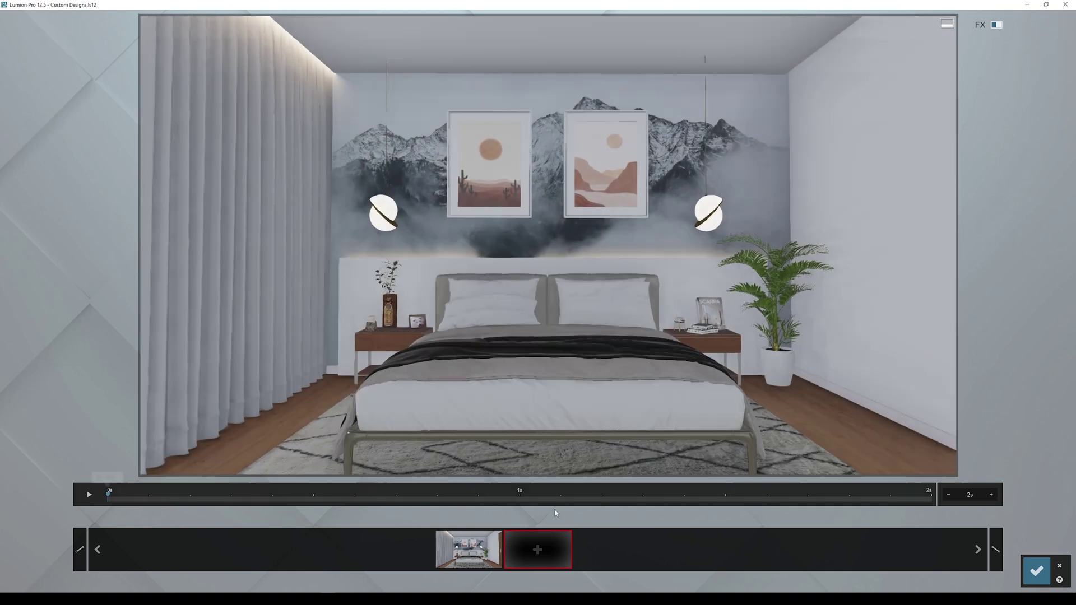
click(537, 549)
click(89, 495)
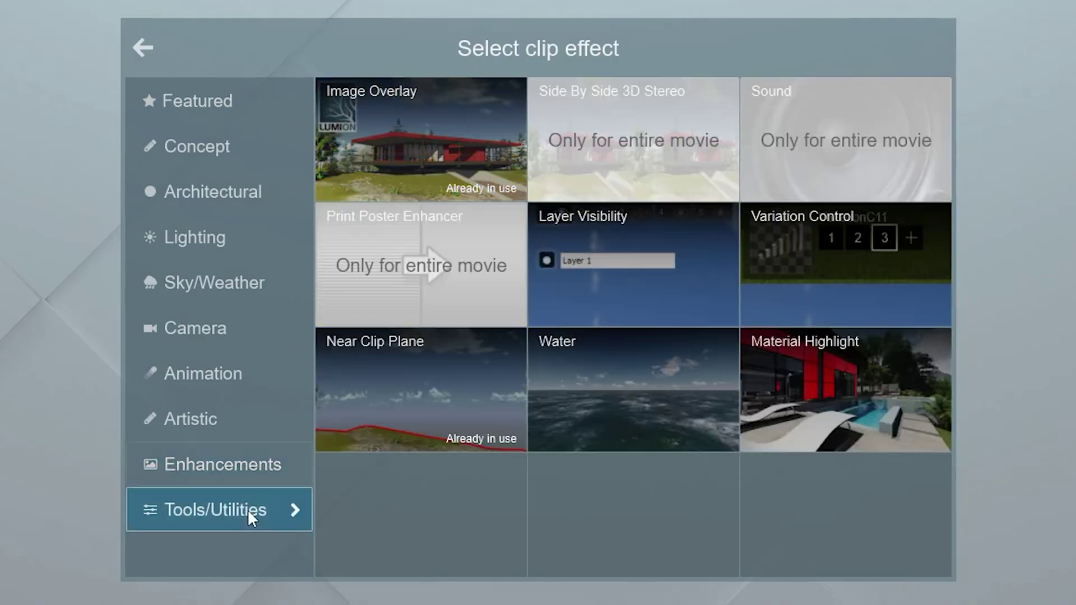
Add Layer Visibility and keyframe the mural switching from orange to teal at 1s, then mountains.
click(580, 247)
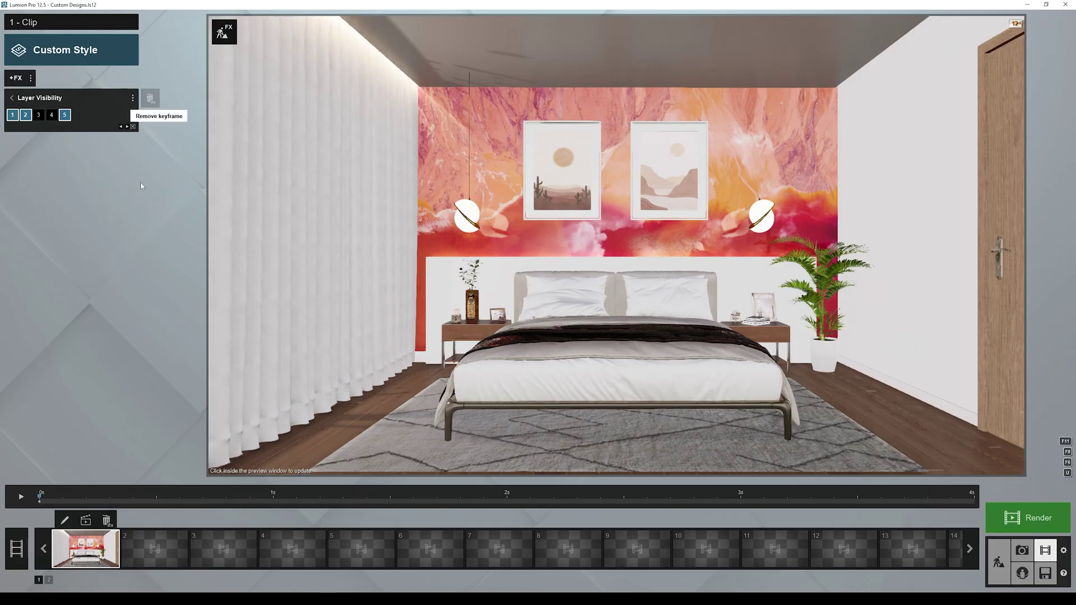
drag(39, 499, 271, 505)
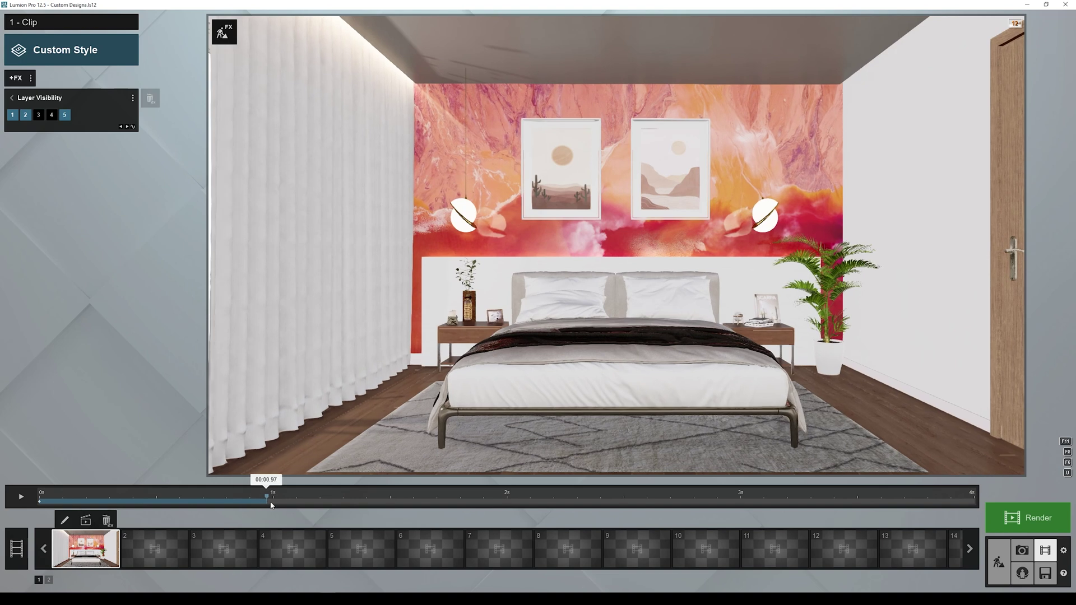
click(39, 115)
click(26, 115)
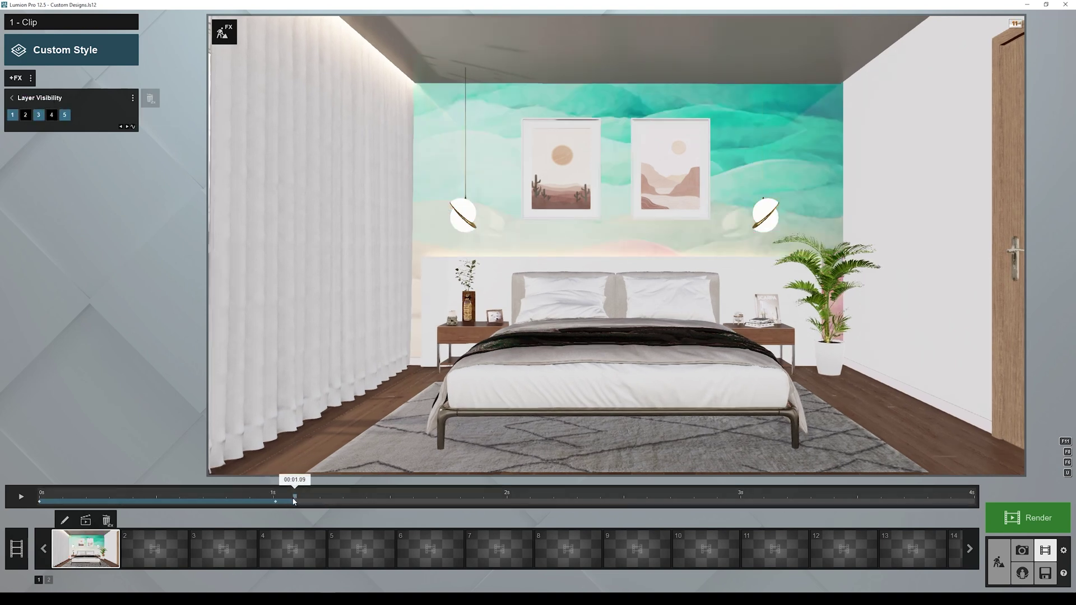
click(51, 115)
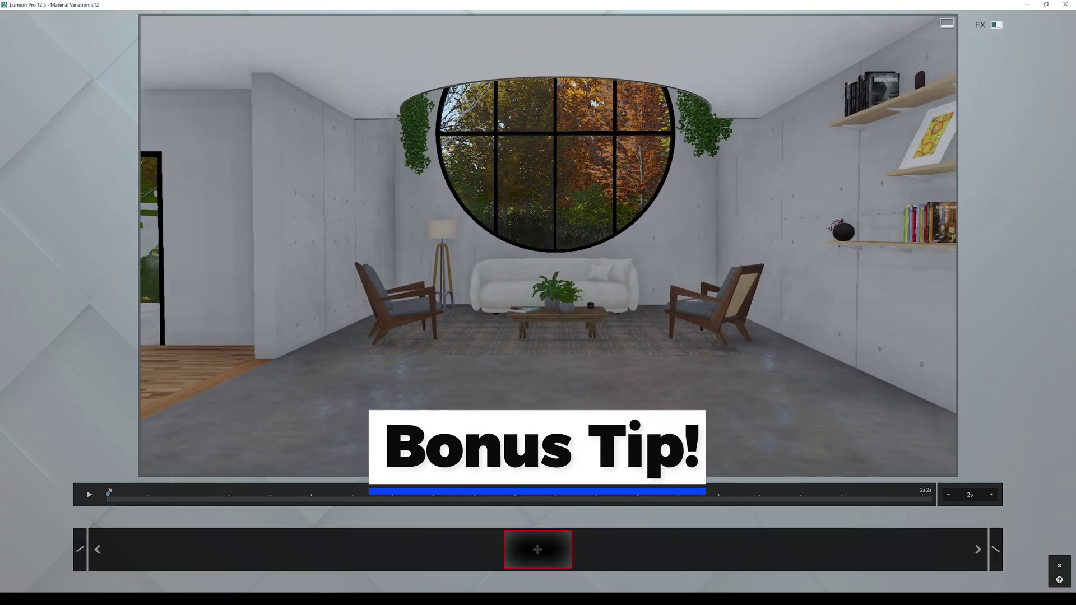
Add a first camera keyframe of the round-window living room and widen the lens toward 20.3 mm.
key(w)
key(s)
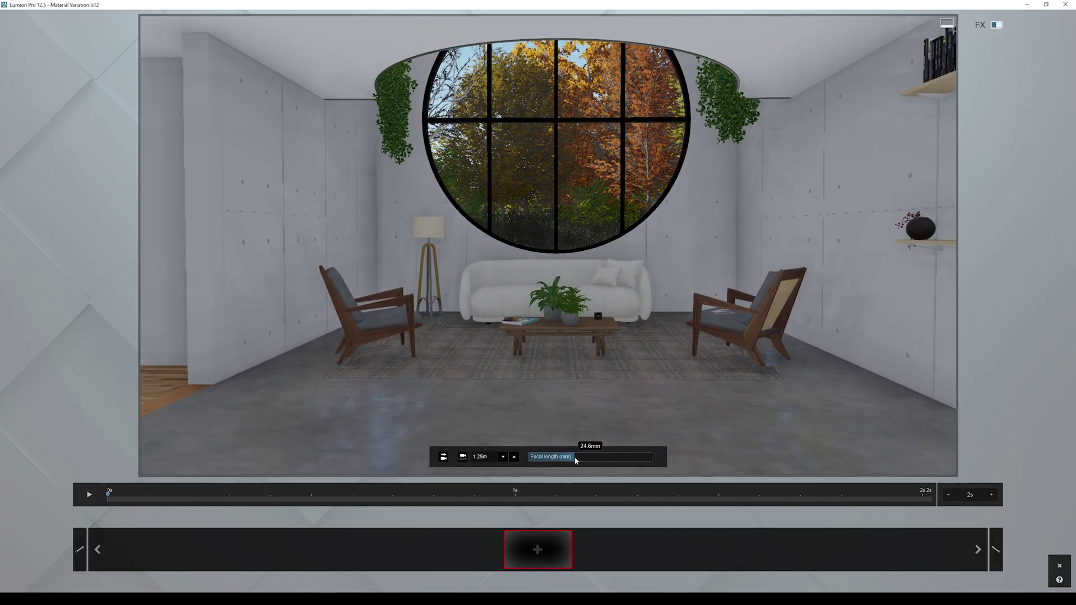
click(537, 550)
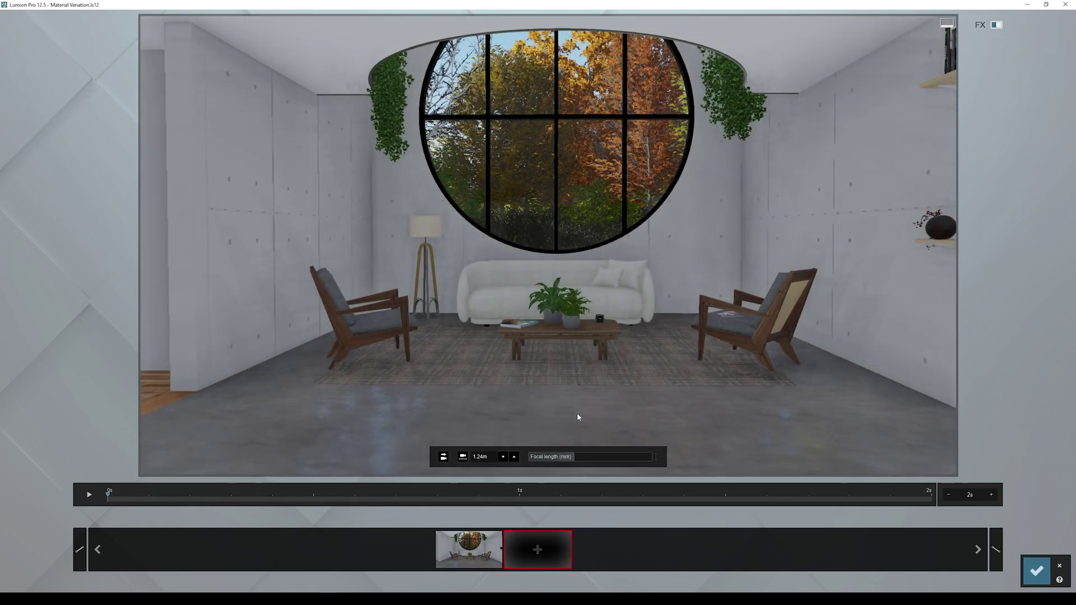
key(w)
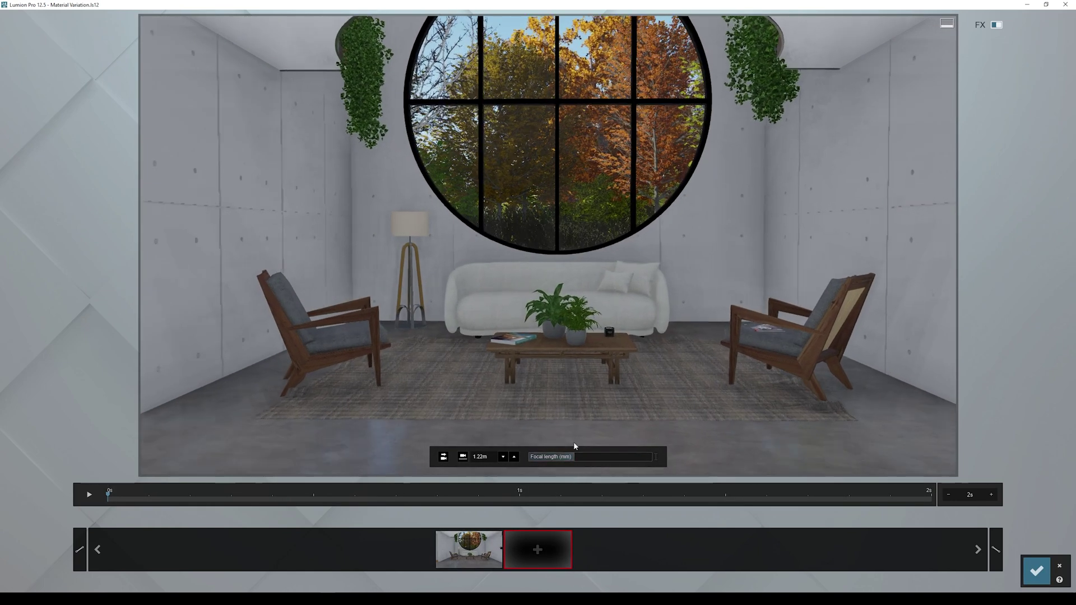
mouse_move(573, 455)
mouse_down()
mouse_move(587, 456)
mouse_move(571, 457)
mouse_up()
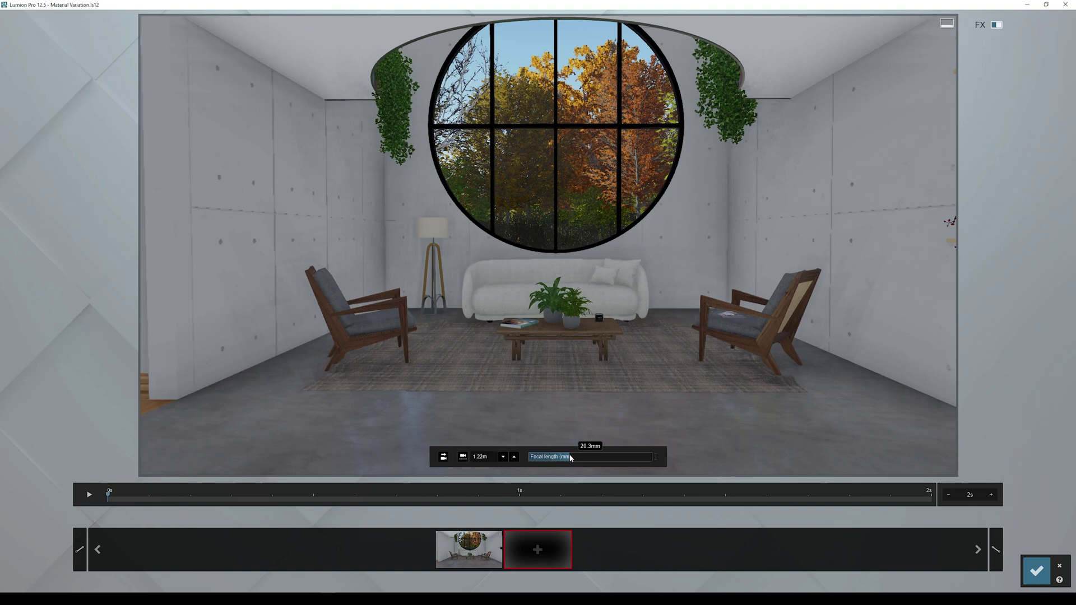